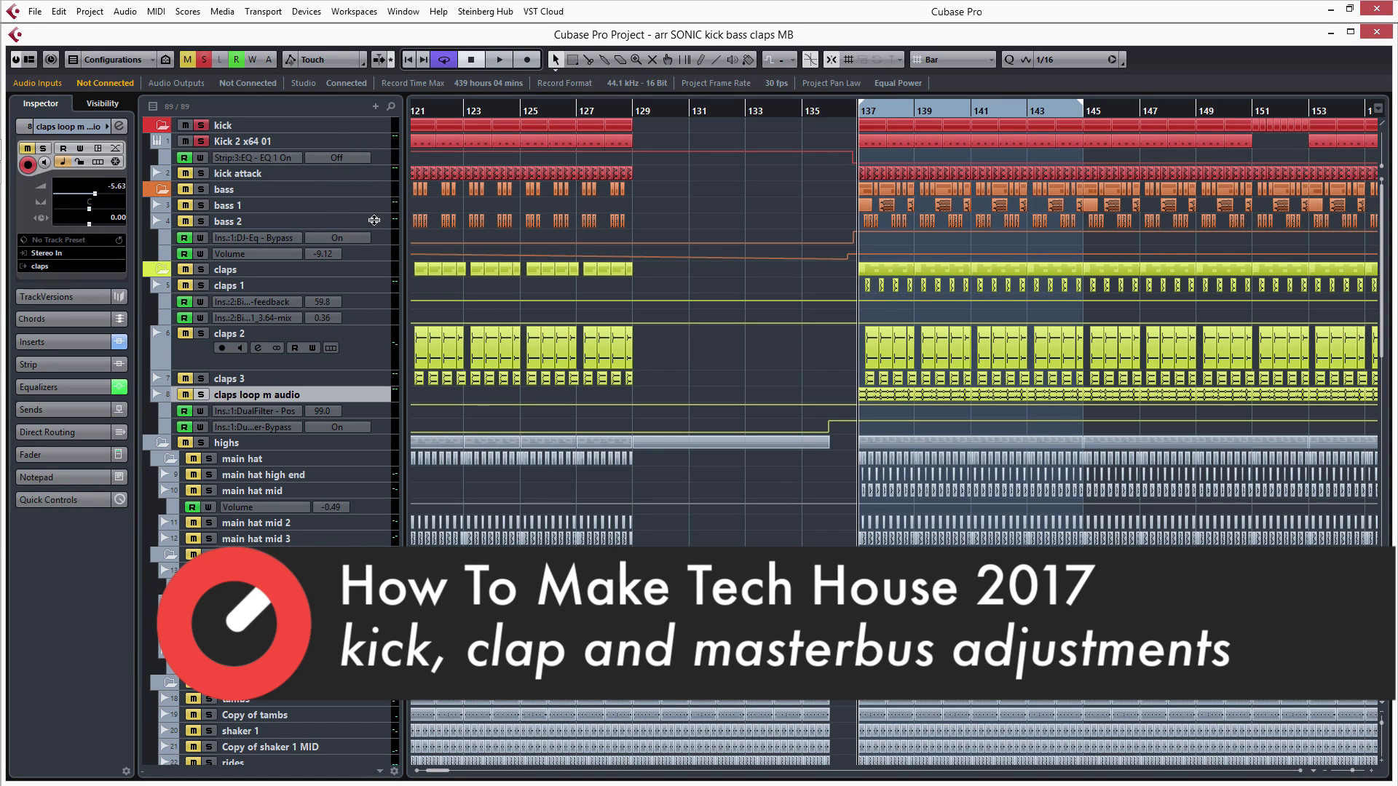
- Open the Kick 2 plug-in of the Kick 2 x64 01 track and play the kick with its amp envelope shown
left_click(244, 145)
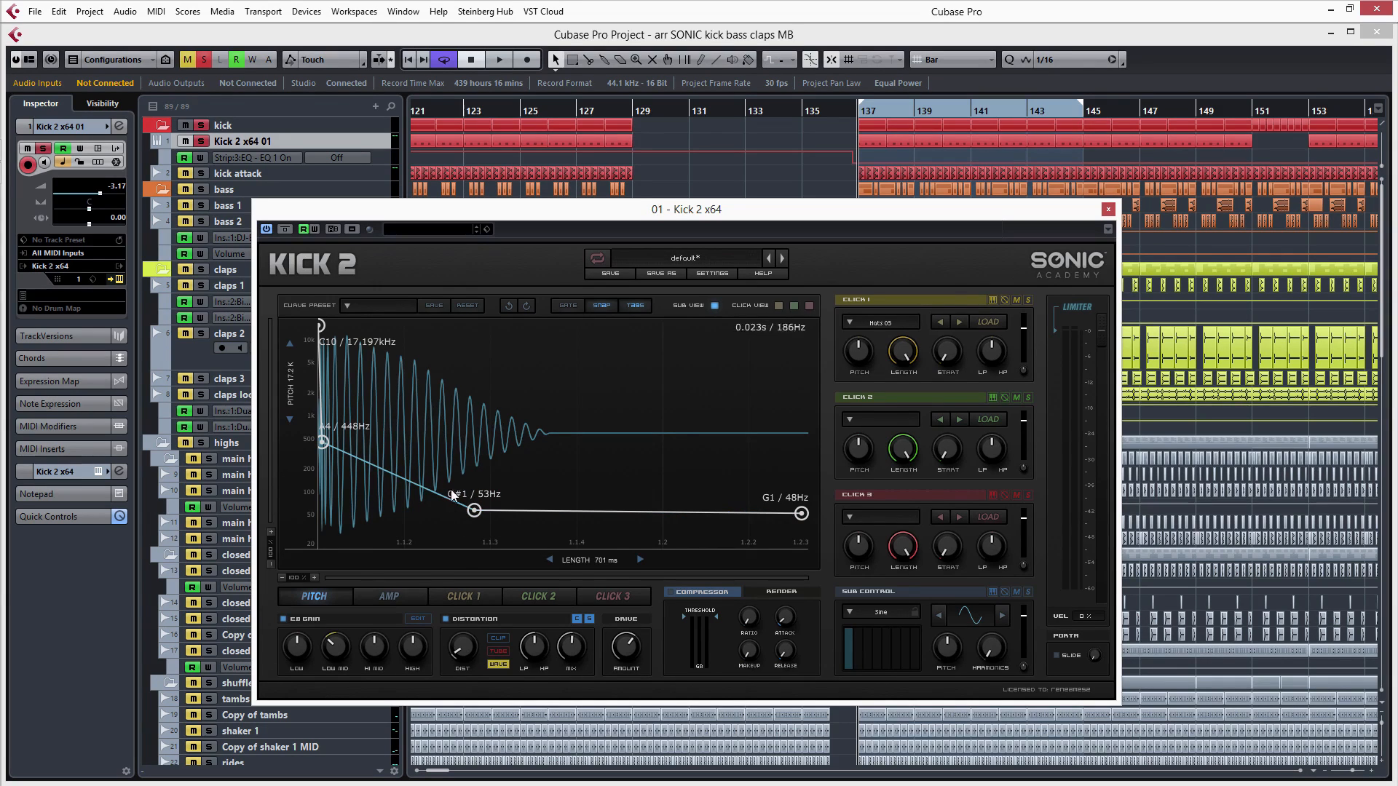
left_click(390, 597)
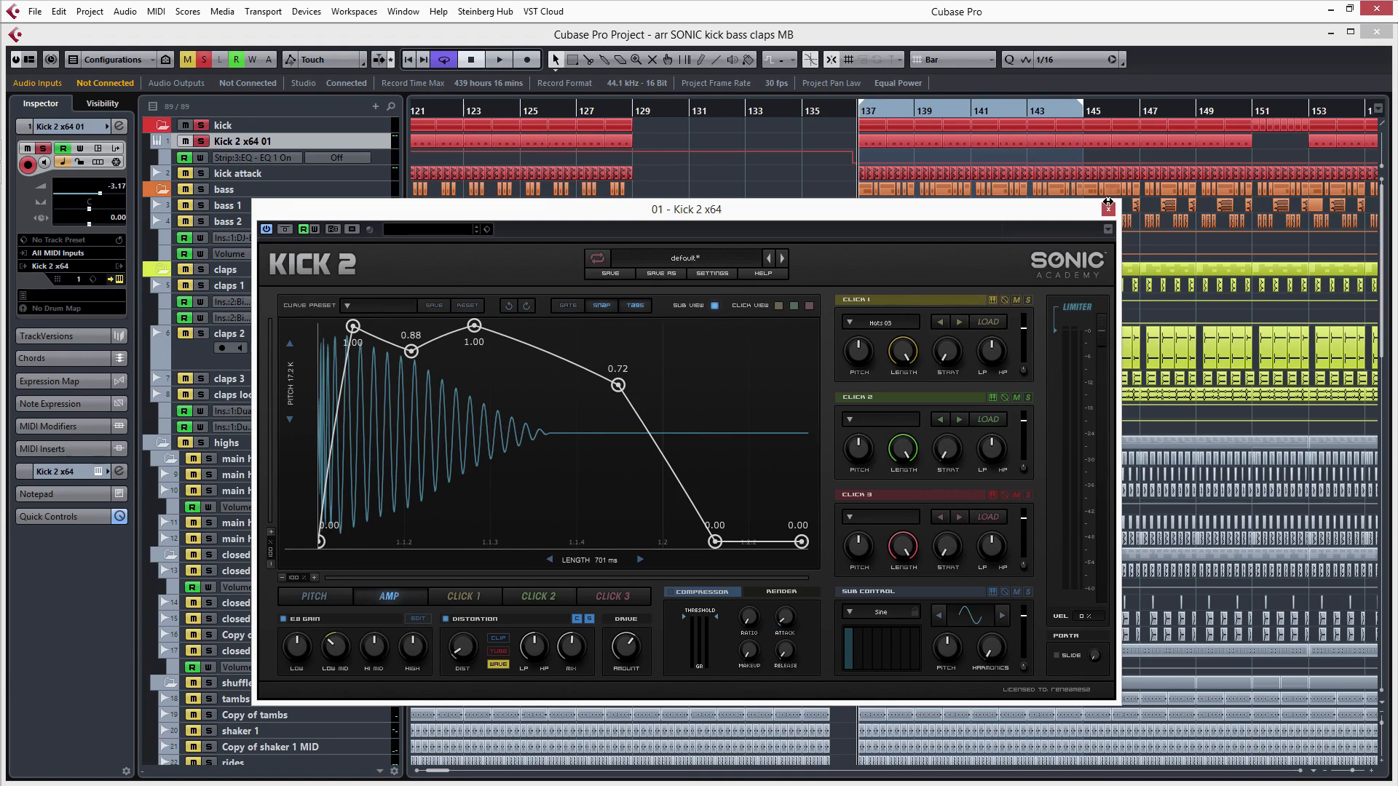
key("space")
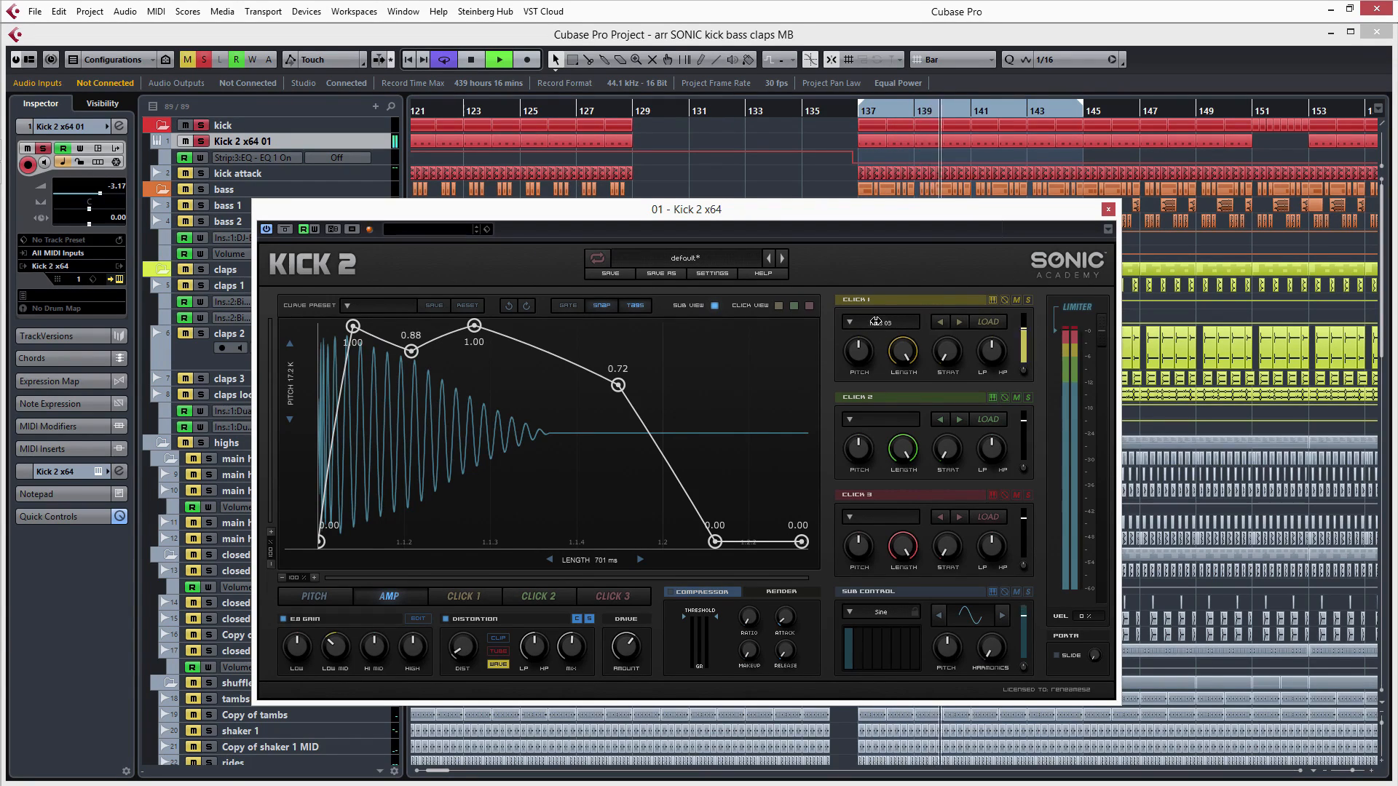
- Audition the Hats 01, Hats 02 and Hats 04 samples in the kick's Click 1 slot, returning to Hats 03
left_click(870, 321)
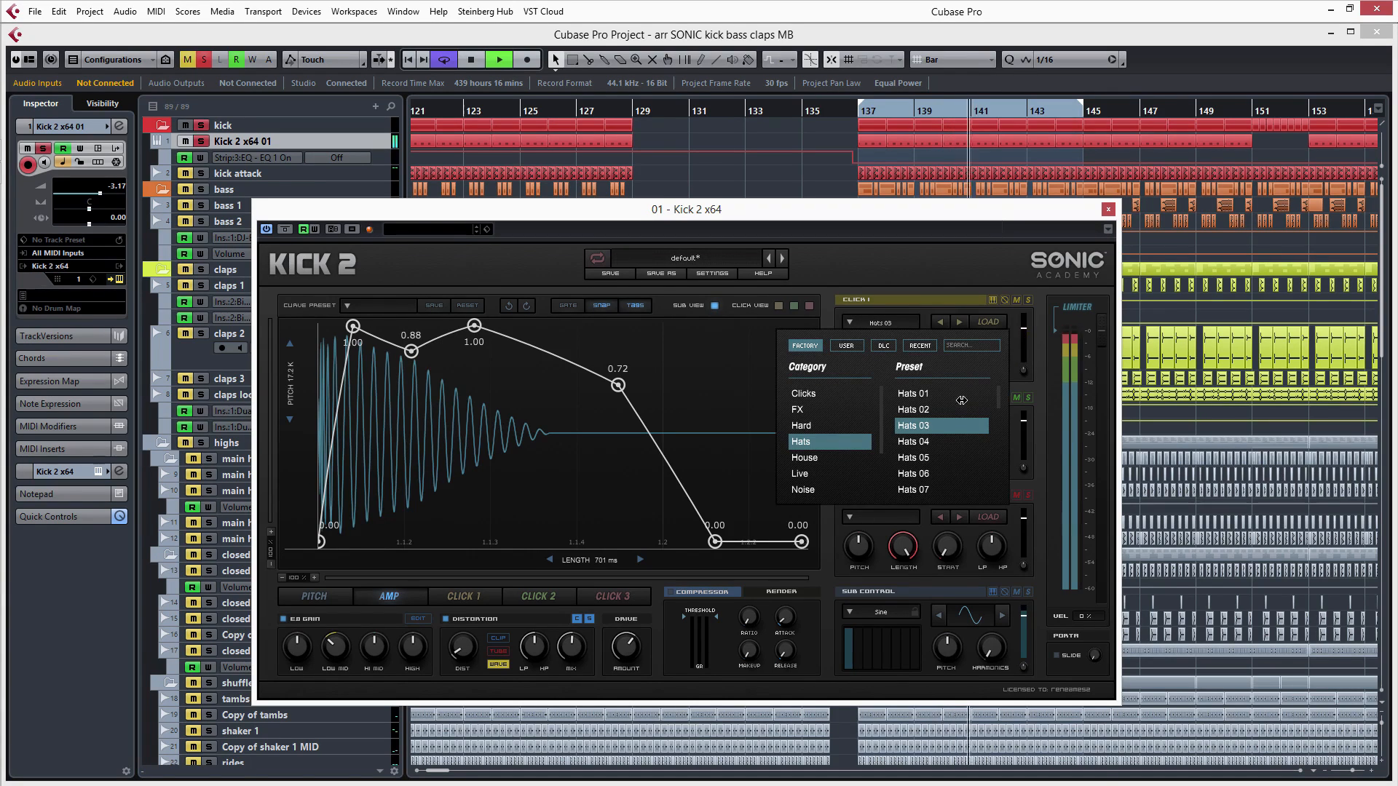
left_click(914, 393)
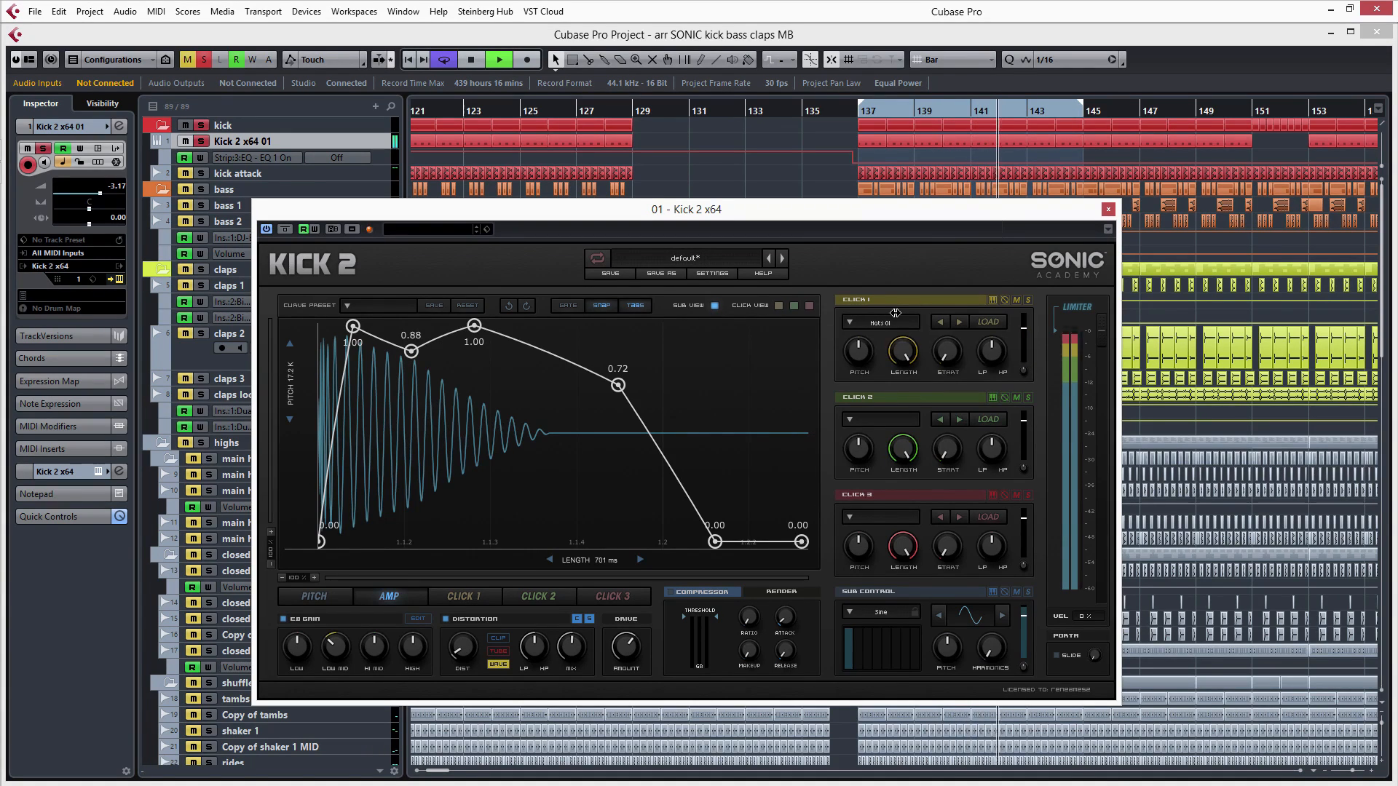
left_click(878, 322)
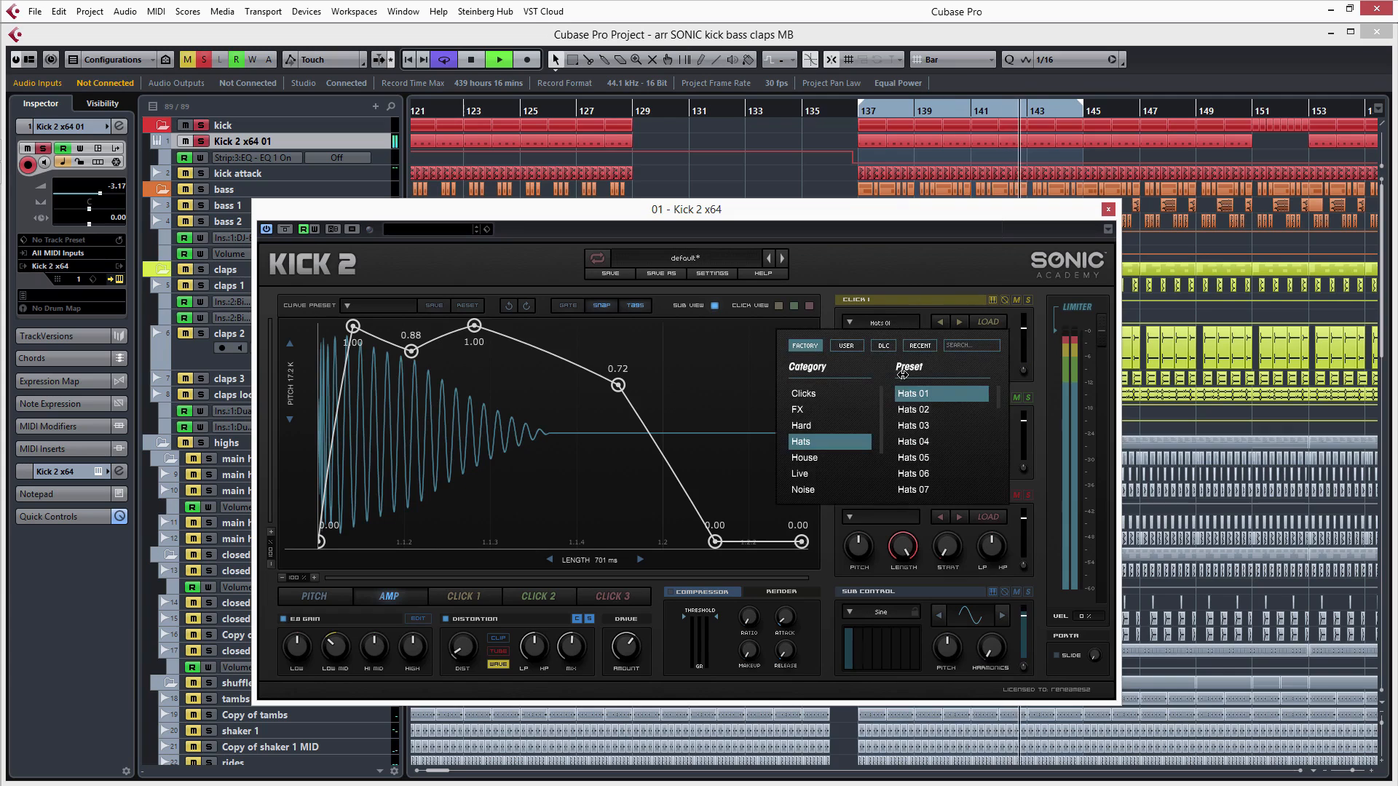
left_click(914, 409)
left_click(878, 322)
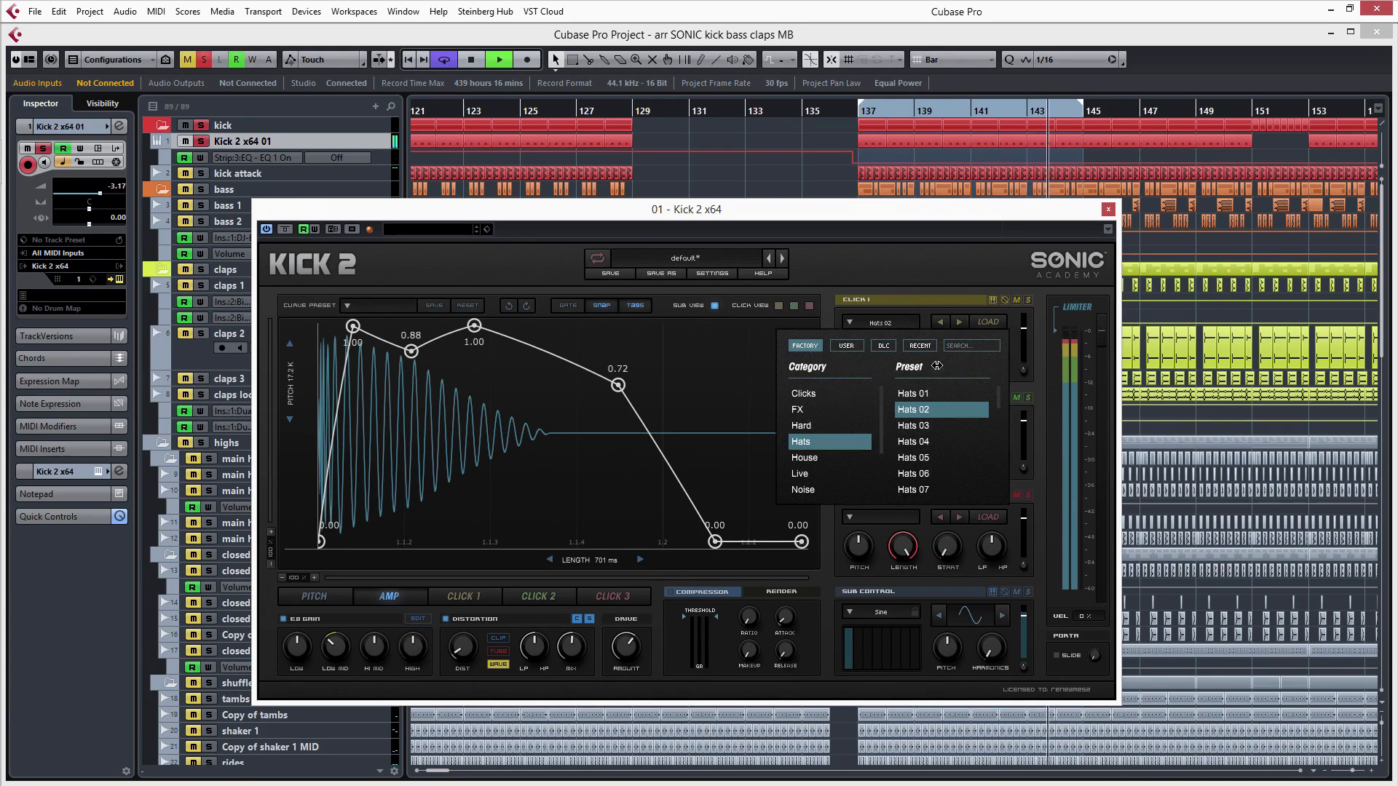
left_click(916, 441)
left_click(880, 322)
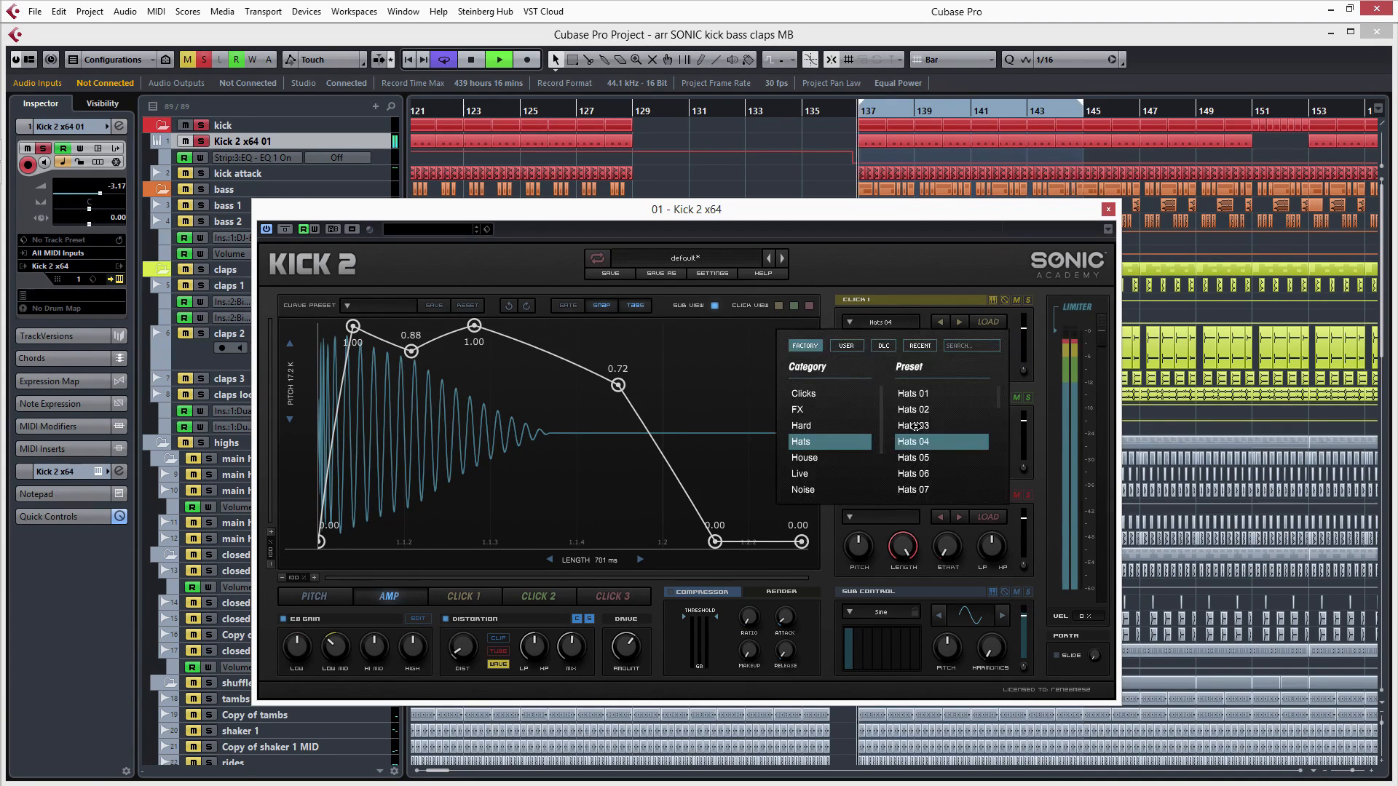
left_click(919, 423)
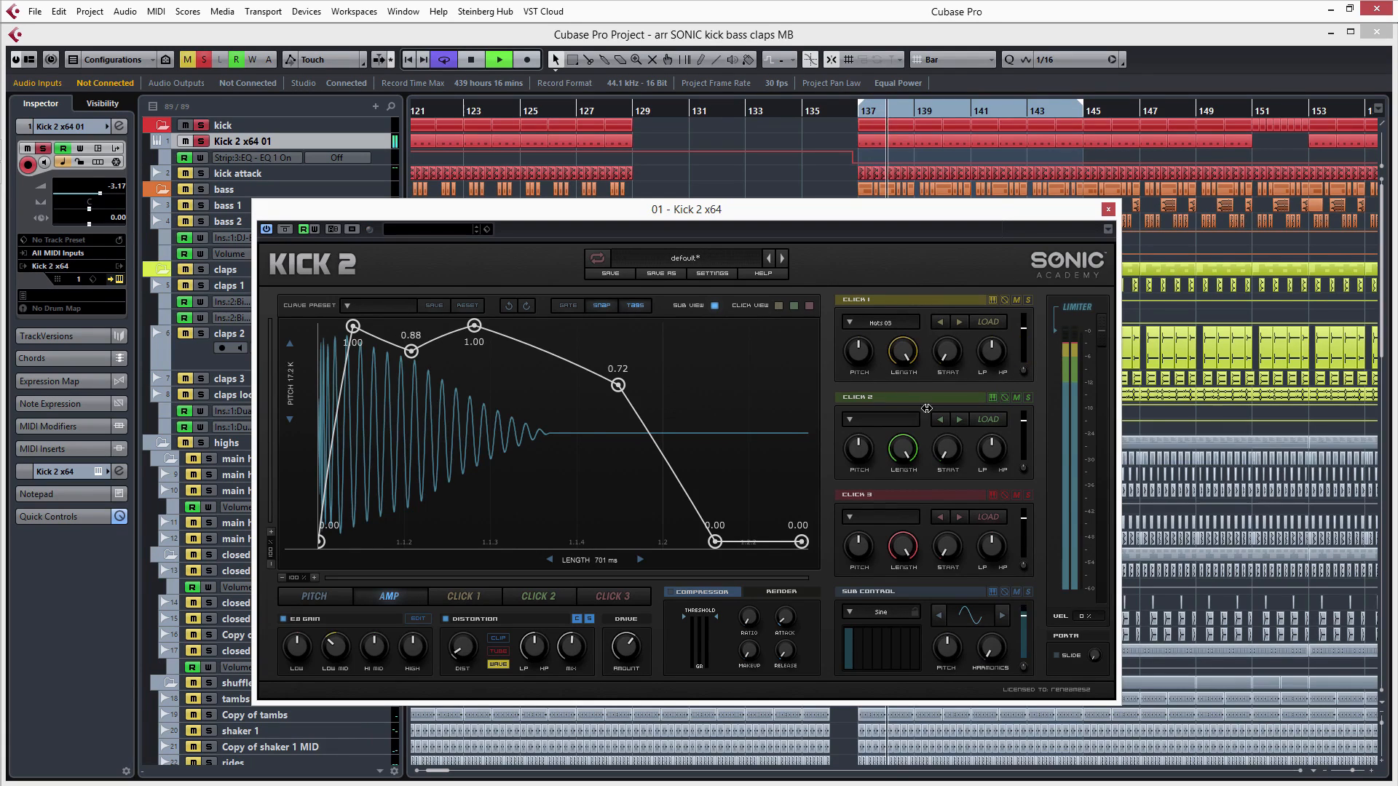
- Try different Click 1 level, distortion and drive amounts on the kick, and close the Kick 2 plug-in
mouse_move(1020, 329)
left_mouse_down()
mouse_move(1020, 343)
mouse_move(1016, 332)
left_mouse_up()
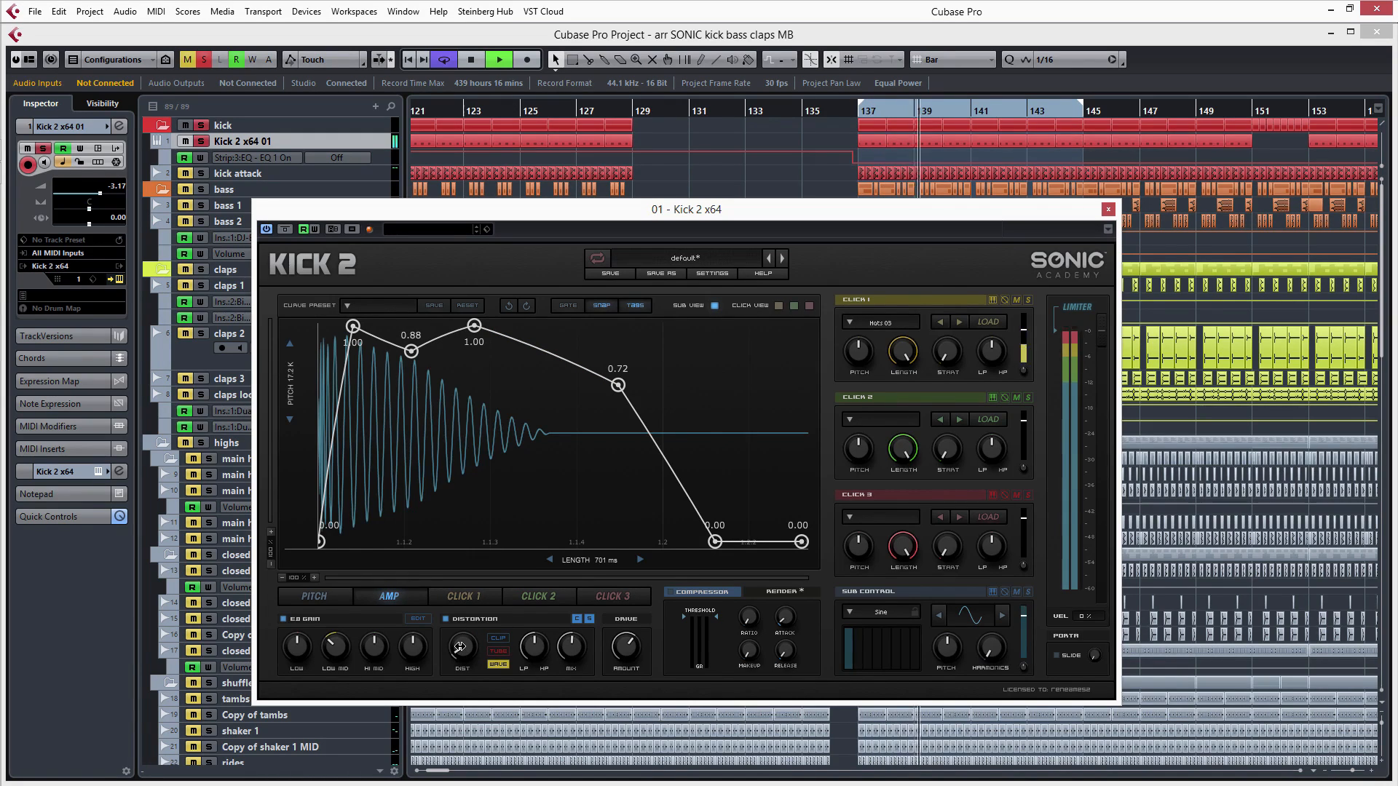
left_click_drag(461, 646, 485, 678)
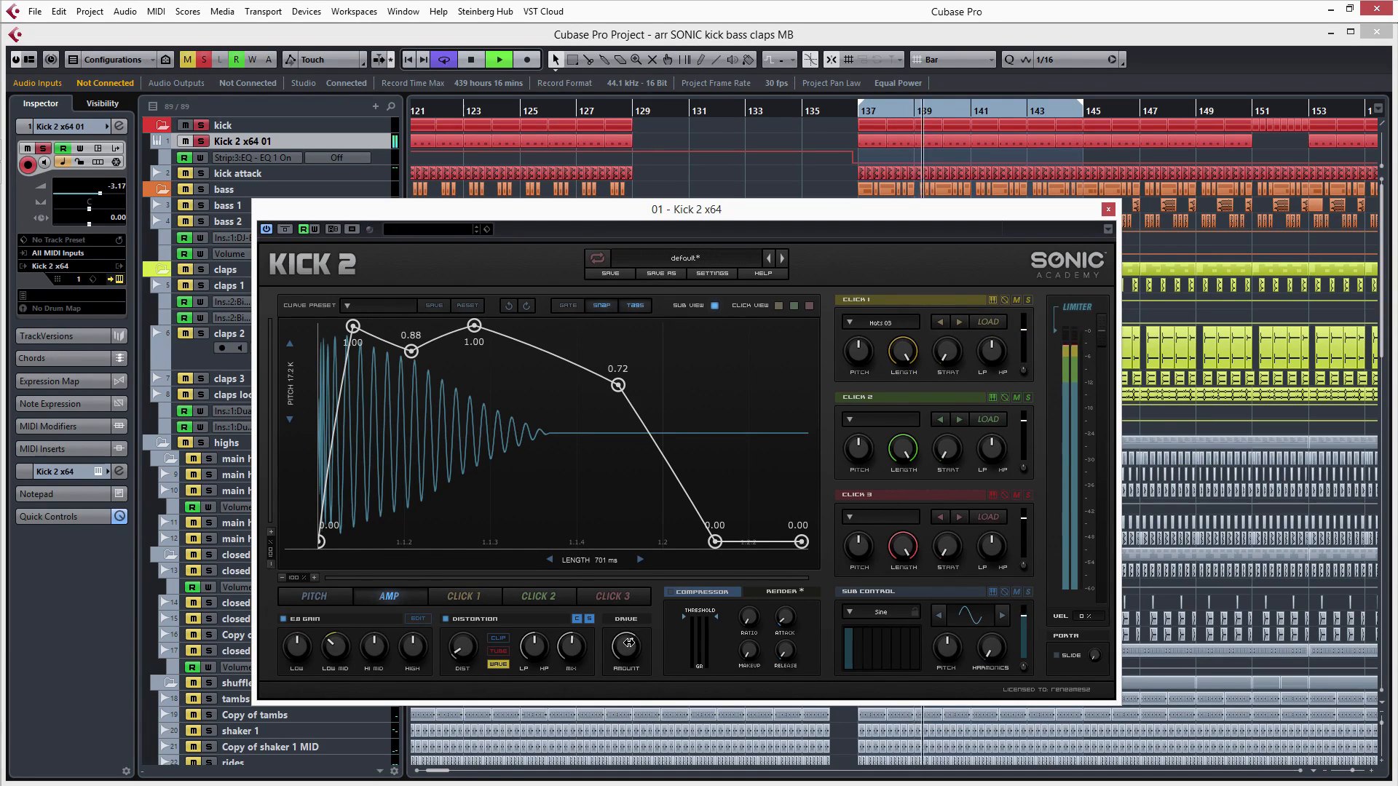
left_click_drag(629, 643, 636, 783)
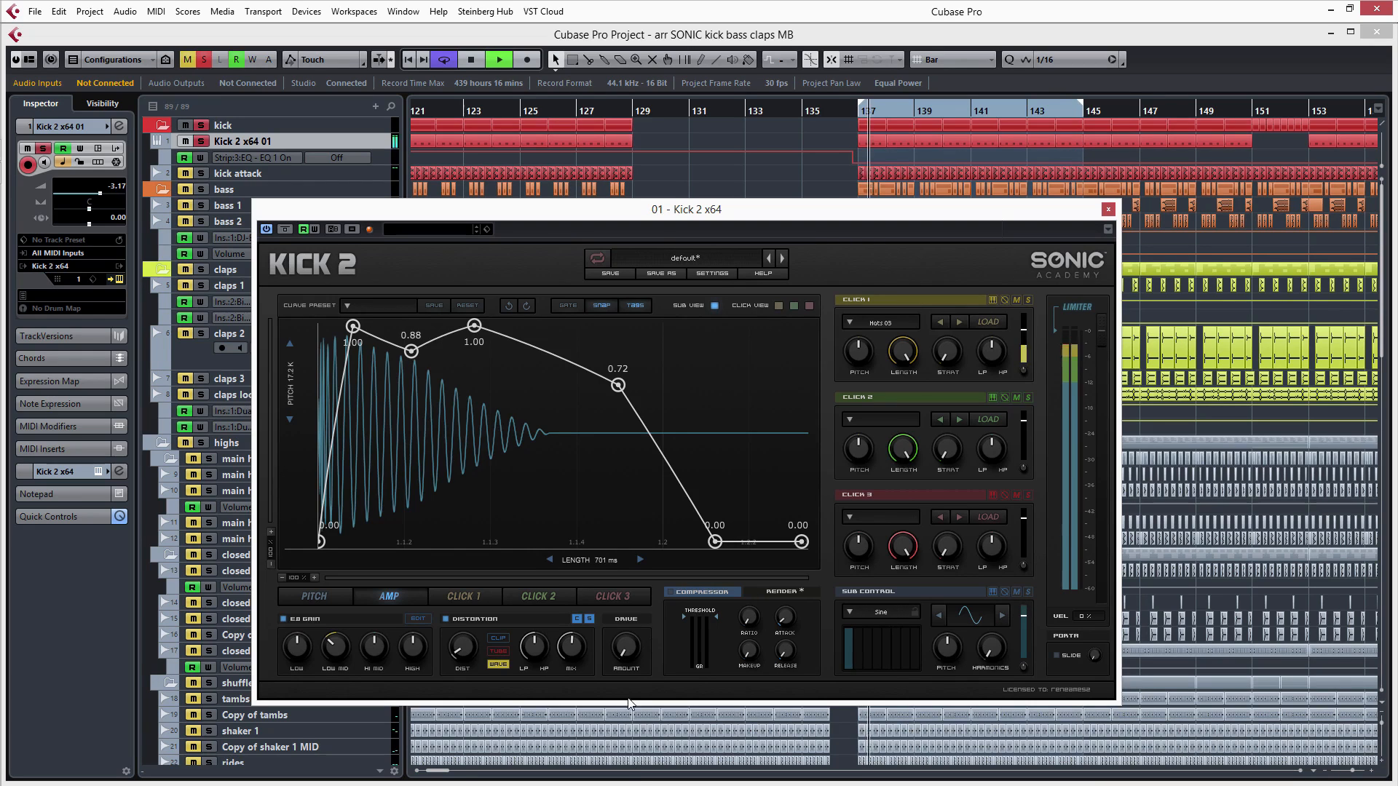
left_click_drag(622, 648, 607, 521)
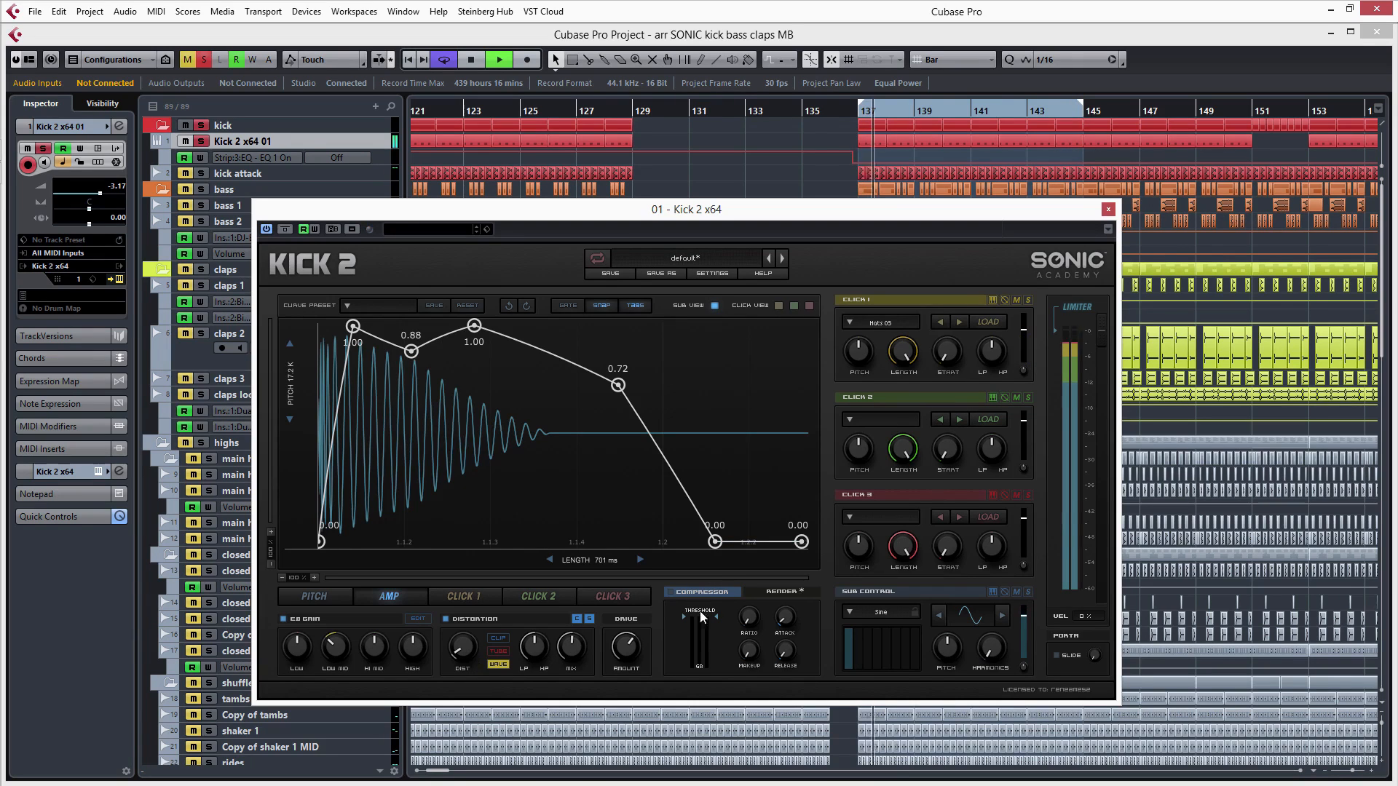
left_click(1108, 210)
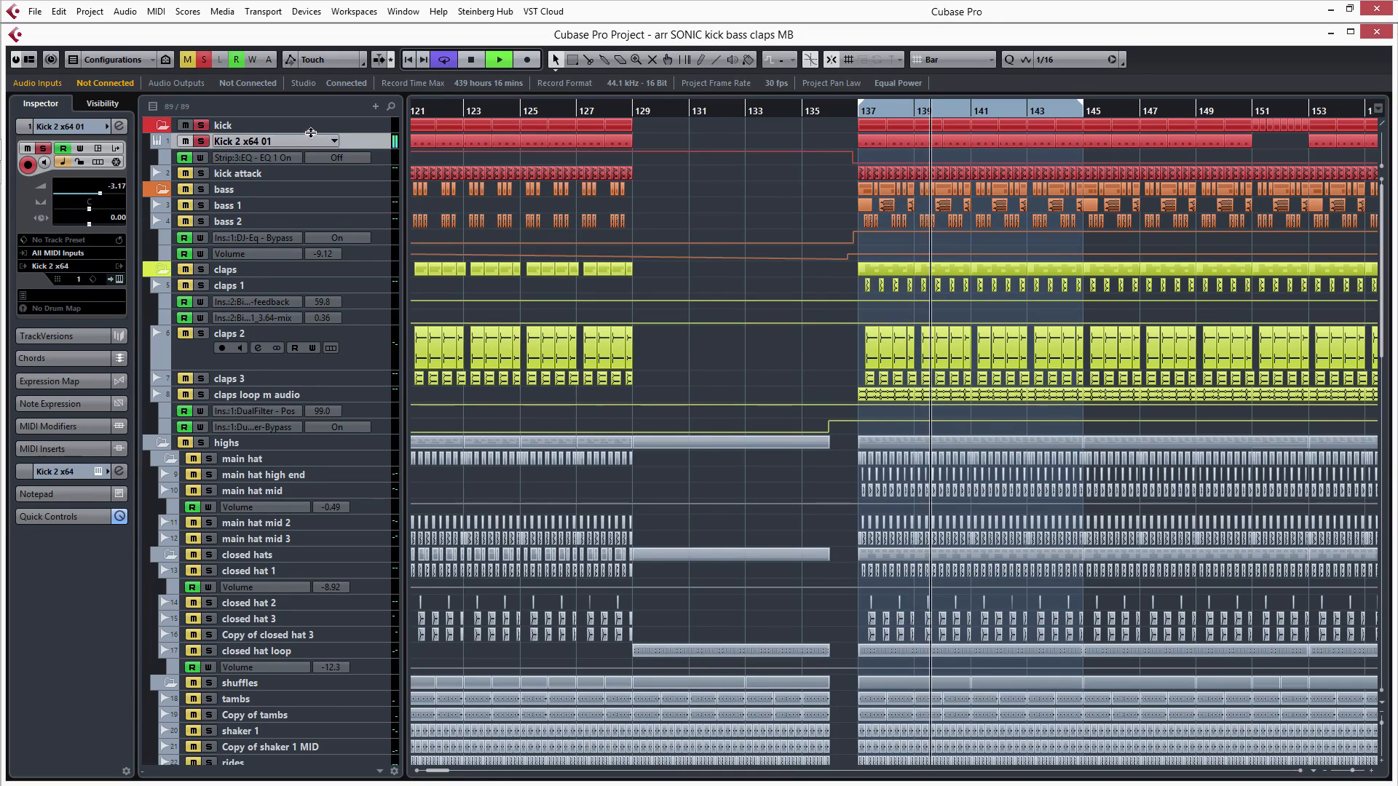
- Compare the kick attack layer on its own and with Kick 2 x64 01, leaving both soloed, and stop playback
left_click(203, 173)
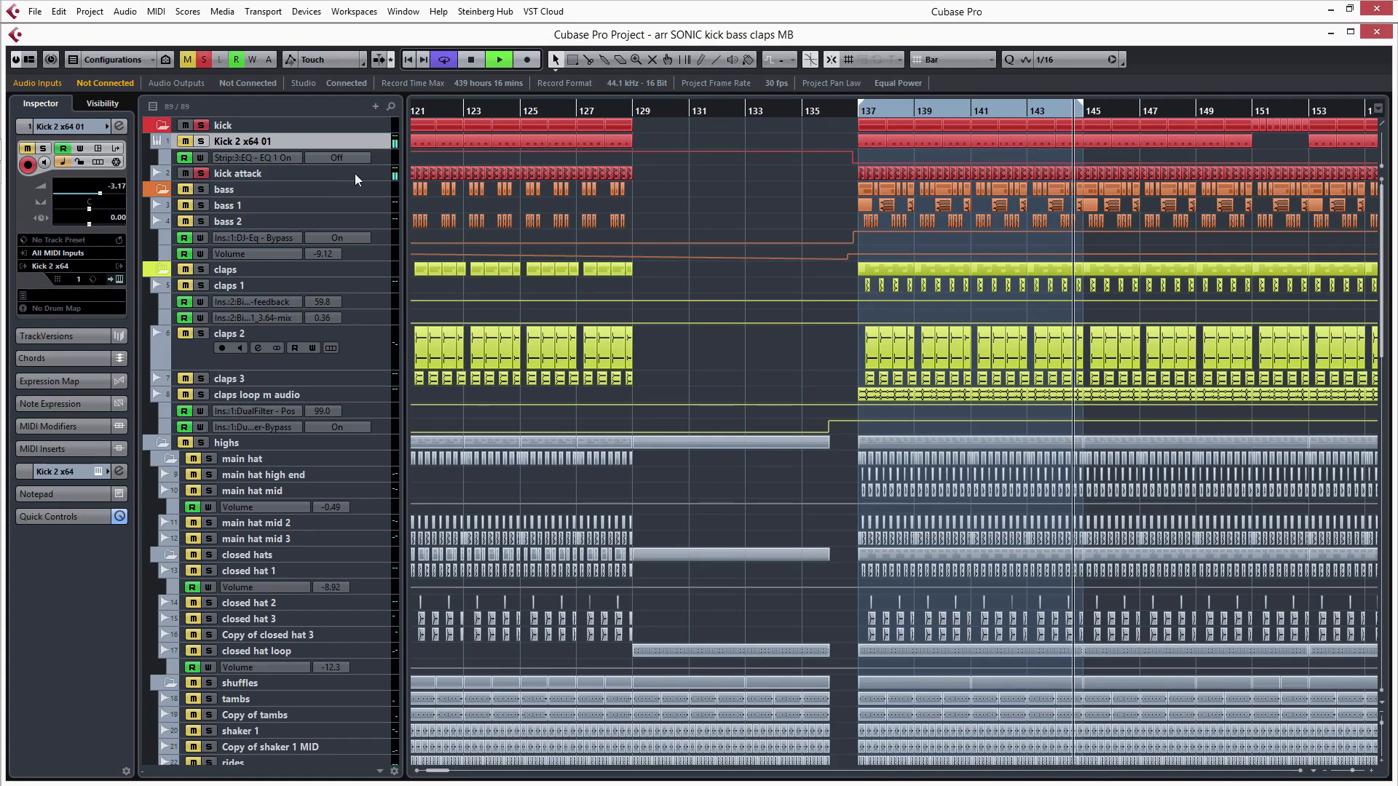
left_click(199, 172)
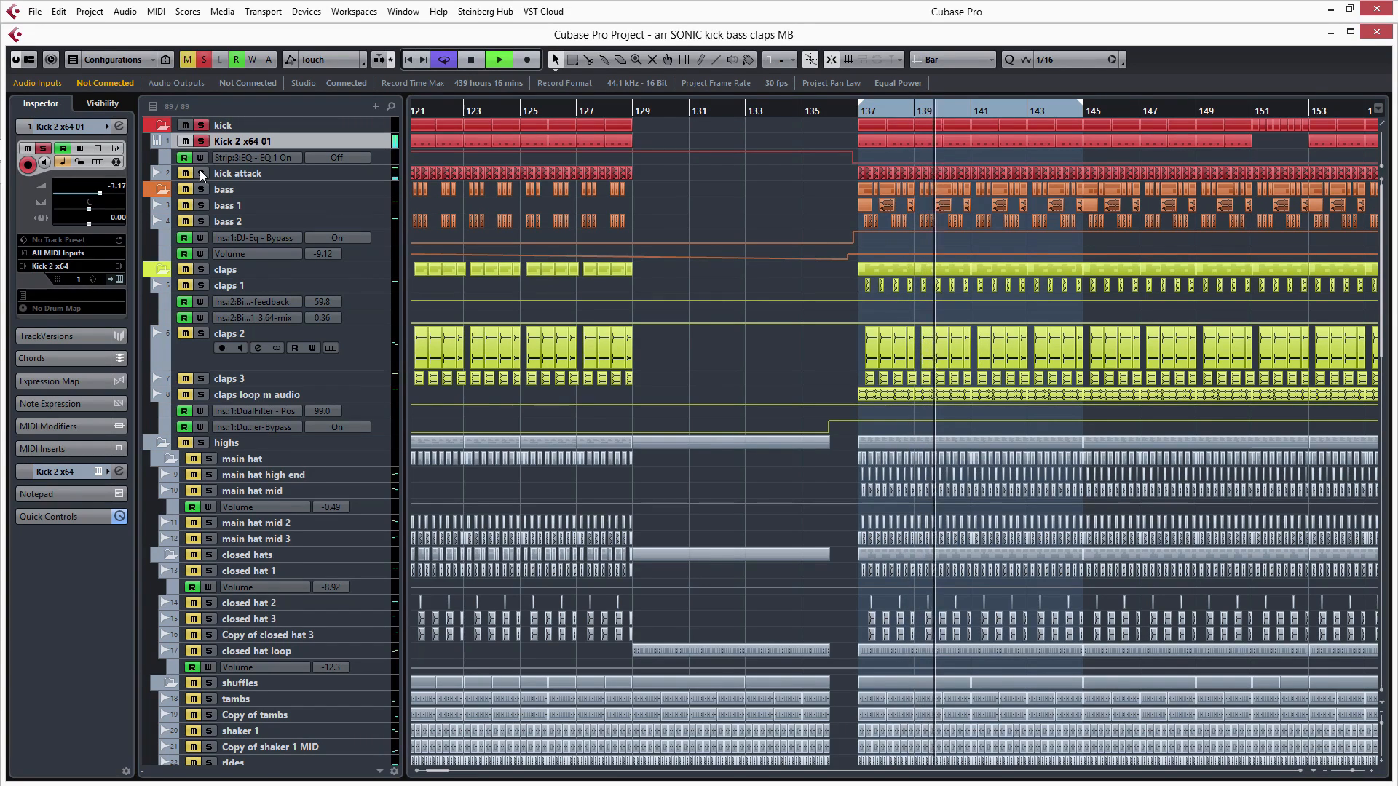
left_click(200, 172)
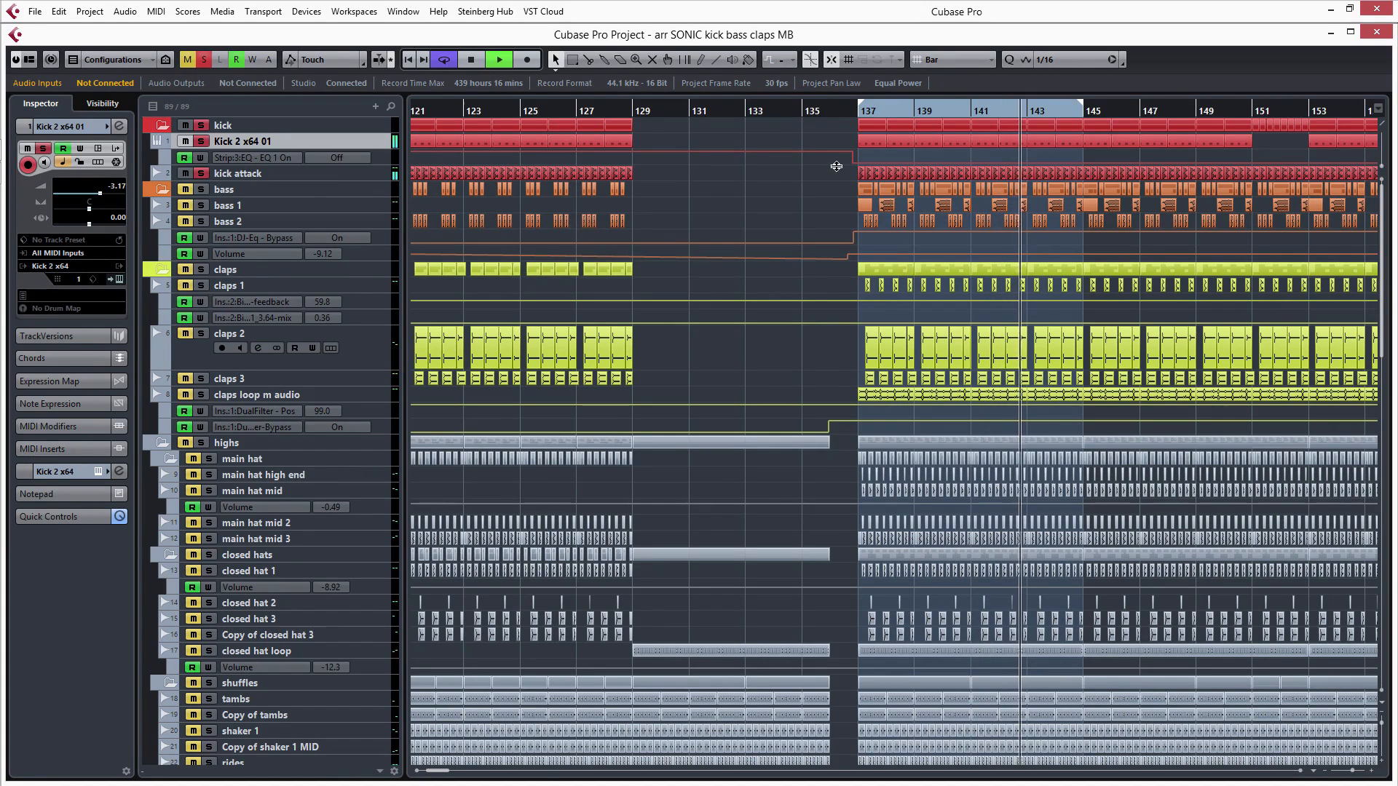
key("space")
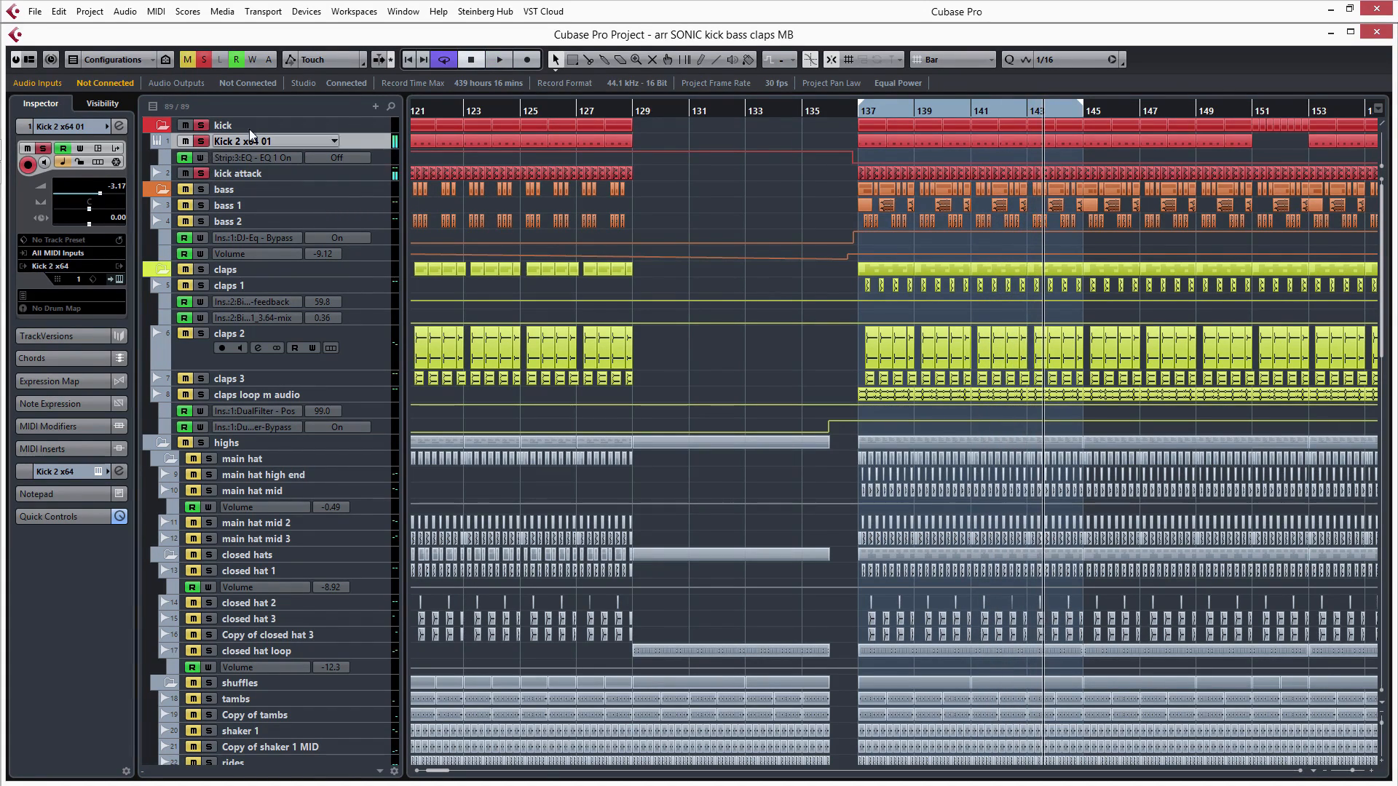
- Play the loop from its start and solo the claps 1 and claps 2 tracks alongside the kick, selecting claps 2
key("KP_1")
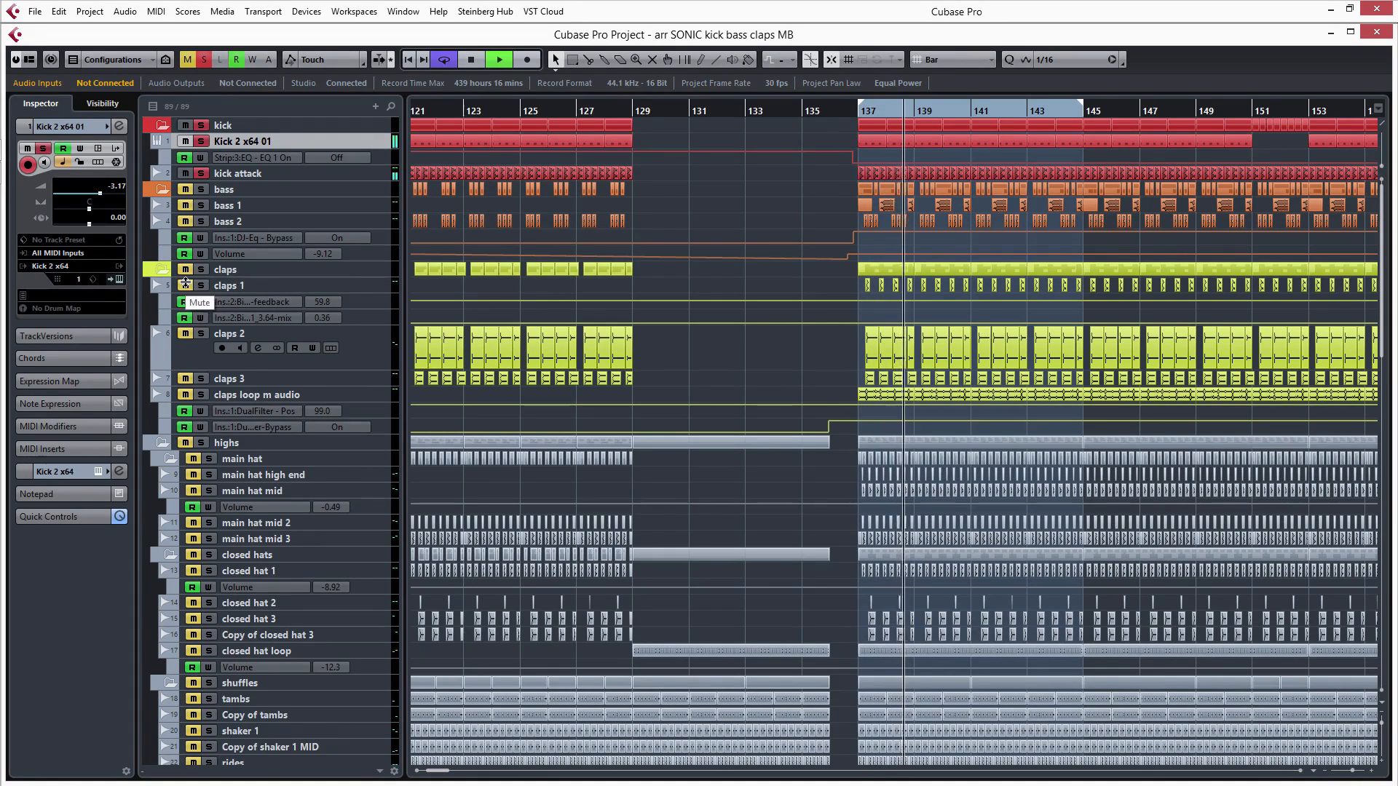
left_click(377, 290)
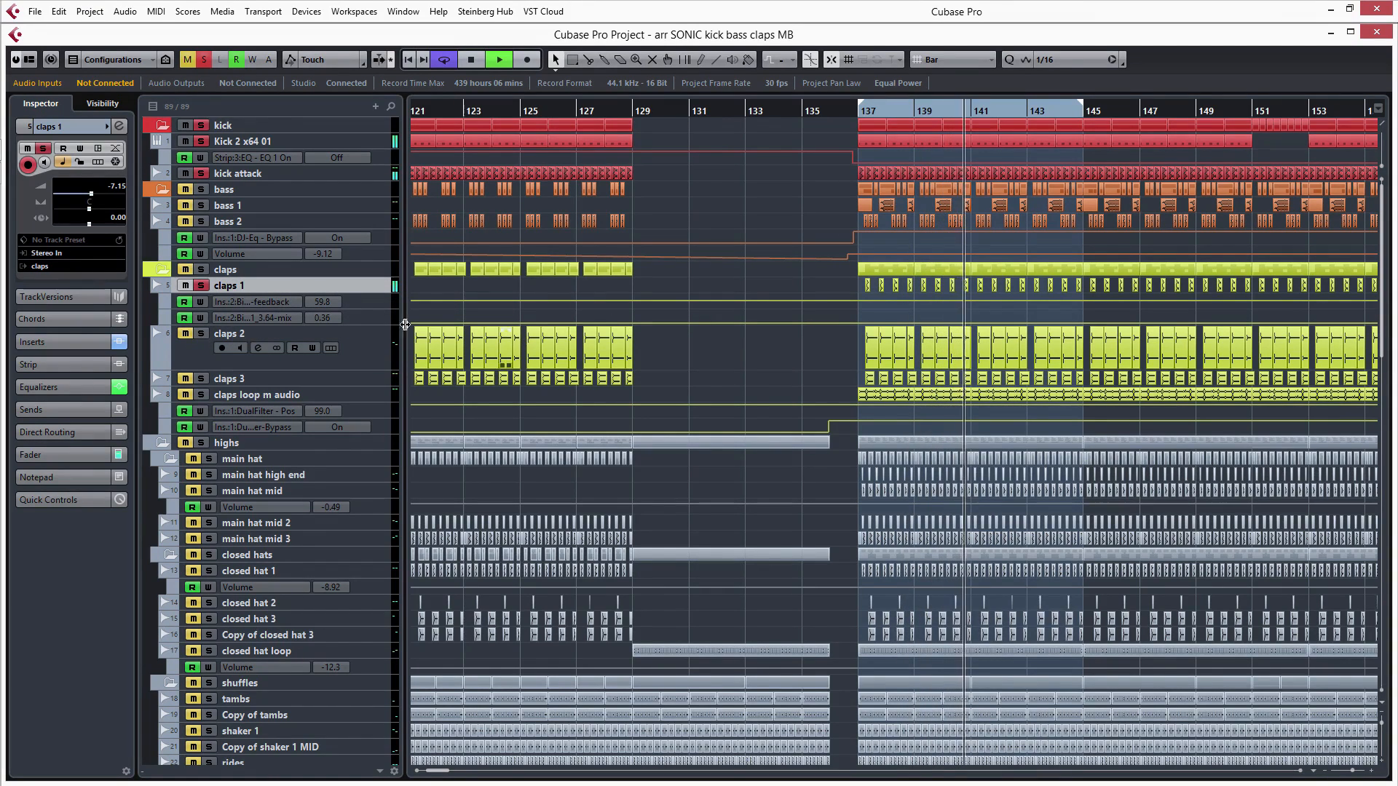
left_click(201, 334)
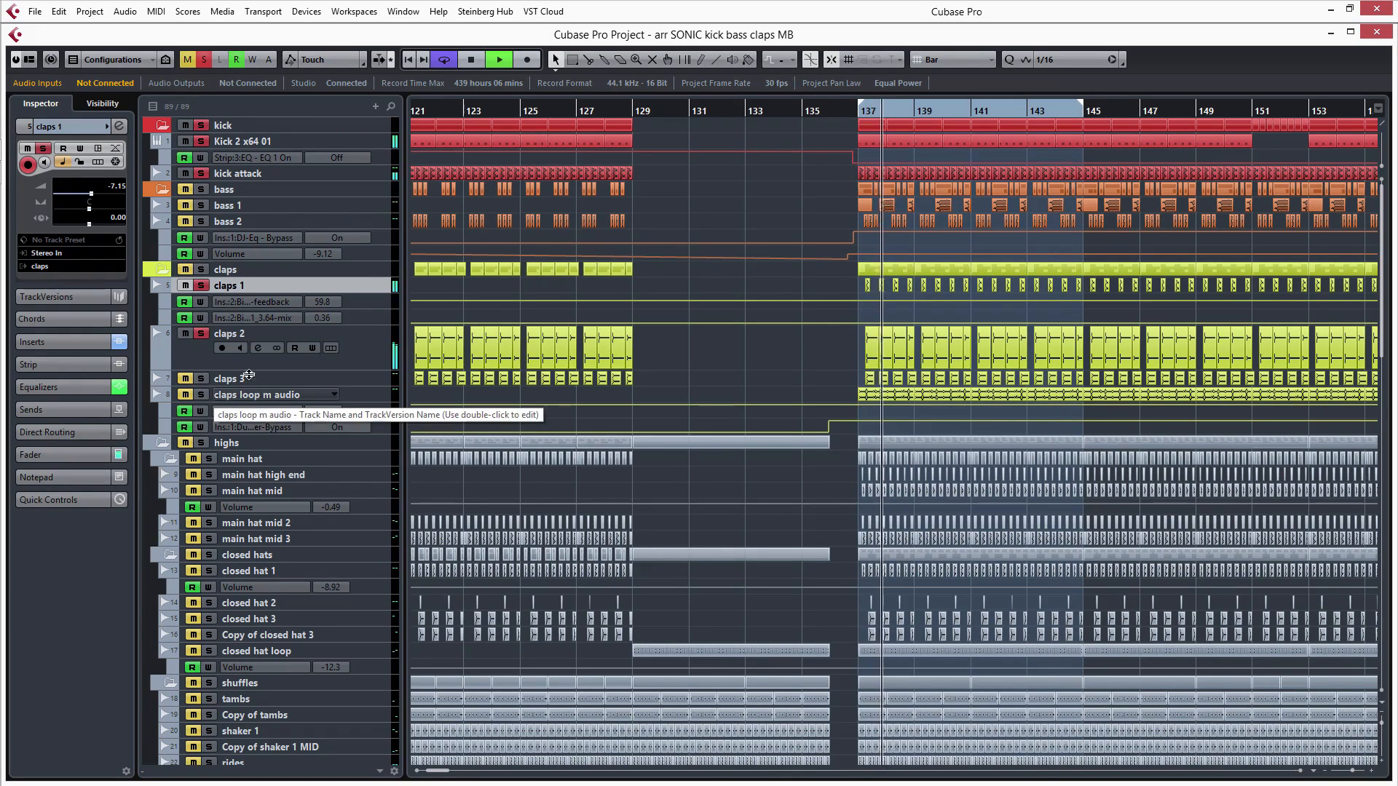
left_click(364, 347)
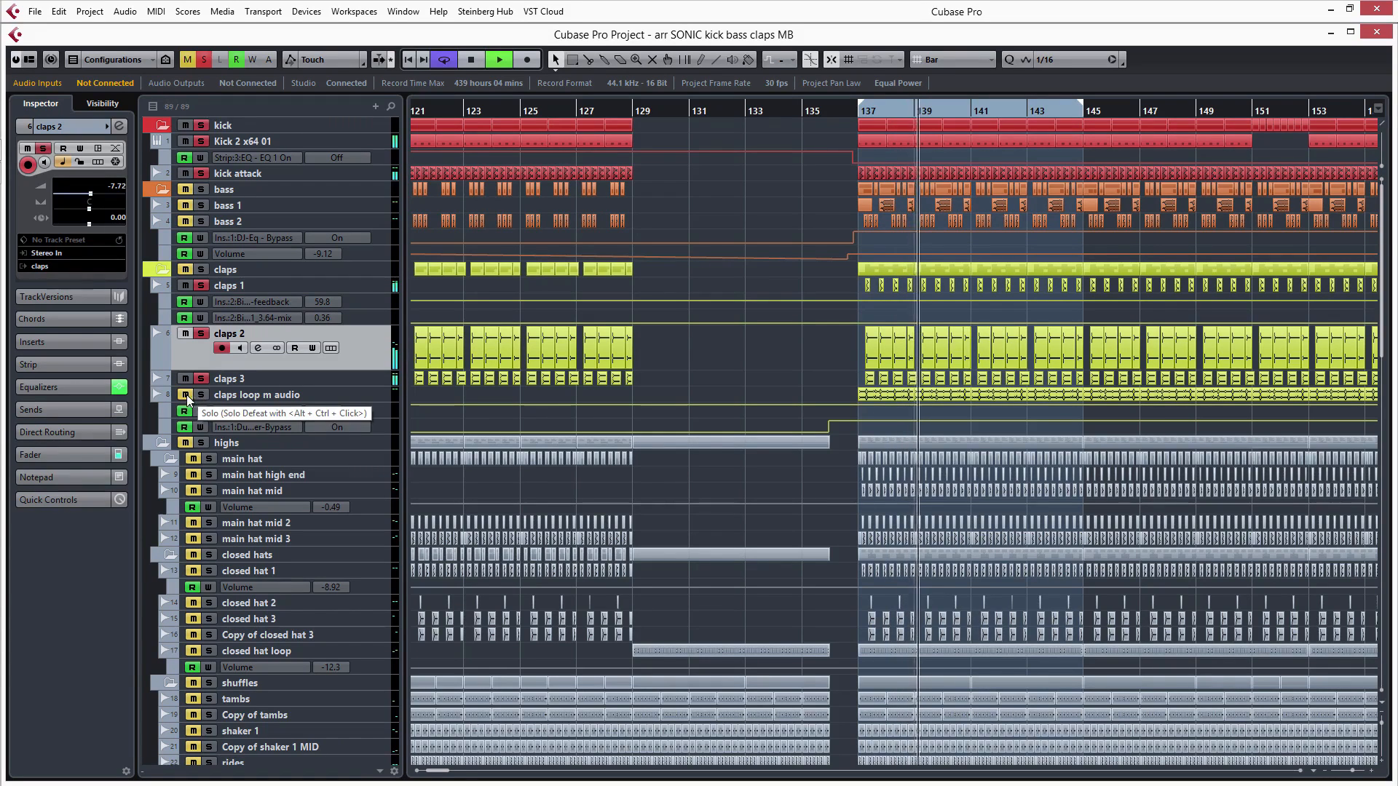
- Audition the claps loop m audio track soloed with the kick instead of the other clap layers, and select it
left_click(187, 287)
left_click(201, 396)
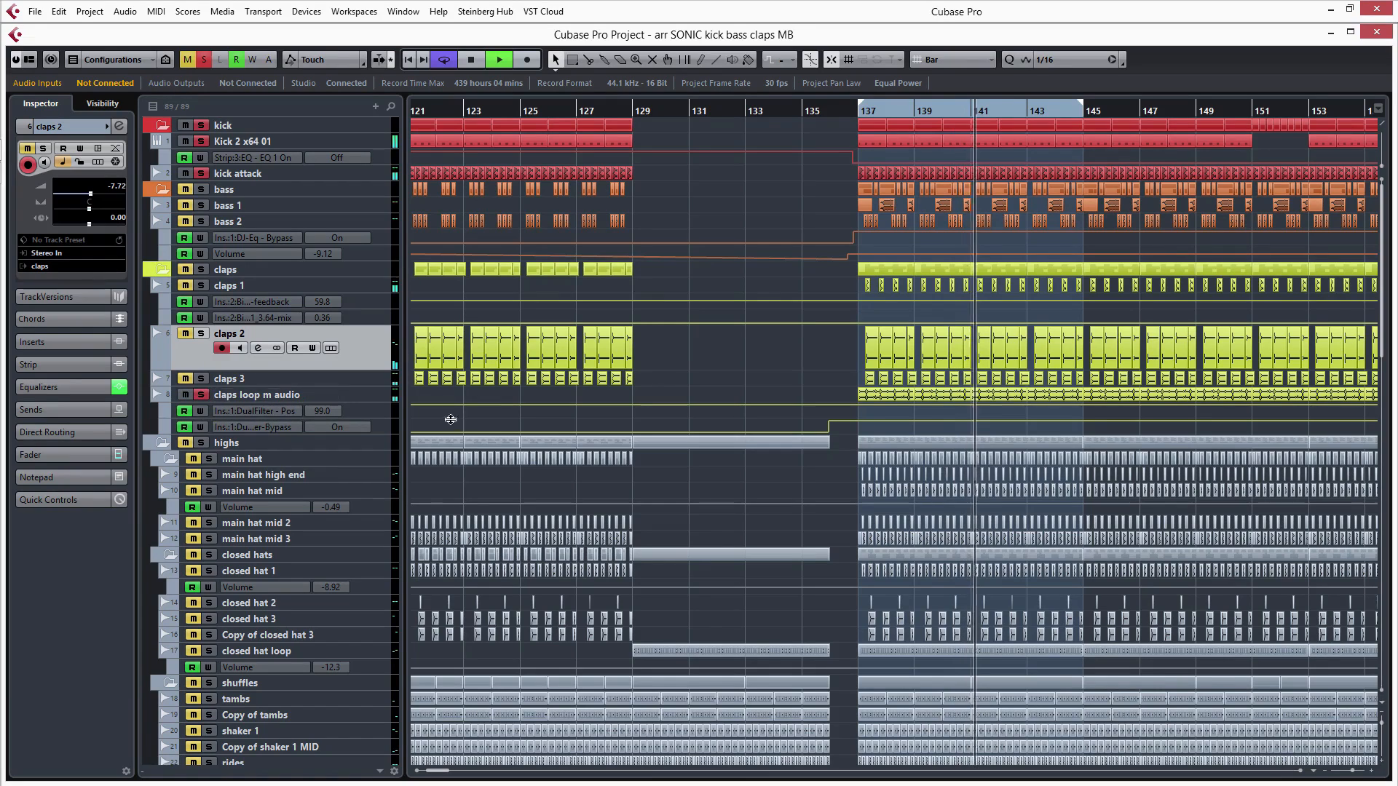
left_click(374, 391)
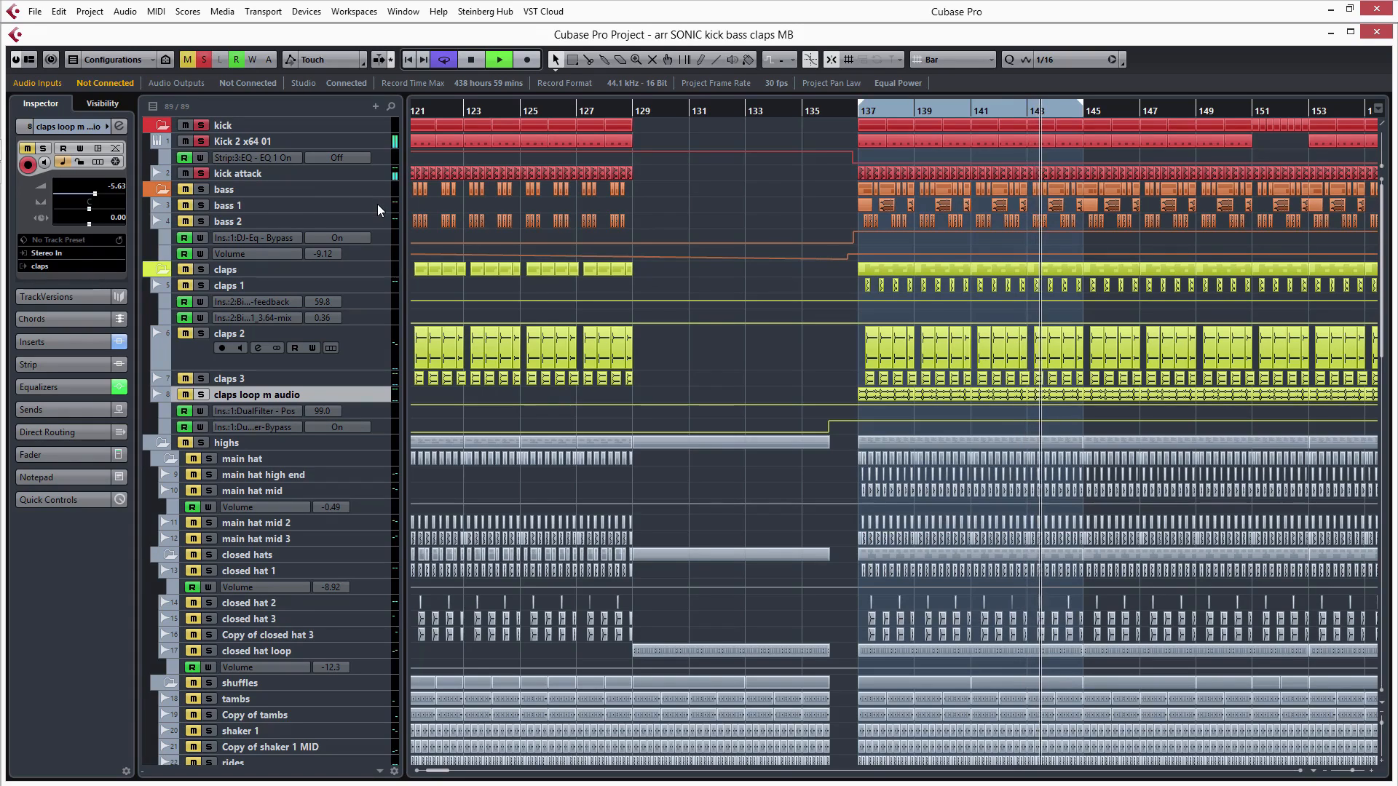
key("space")
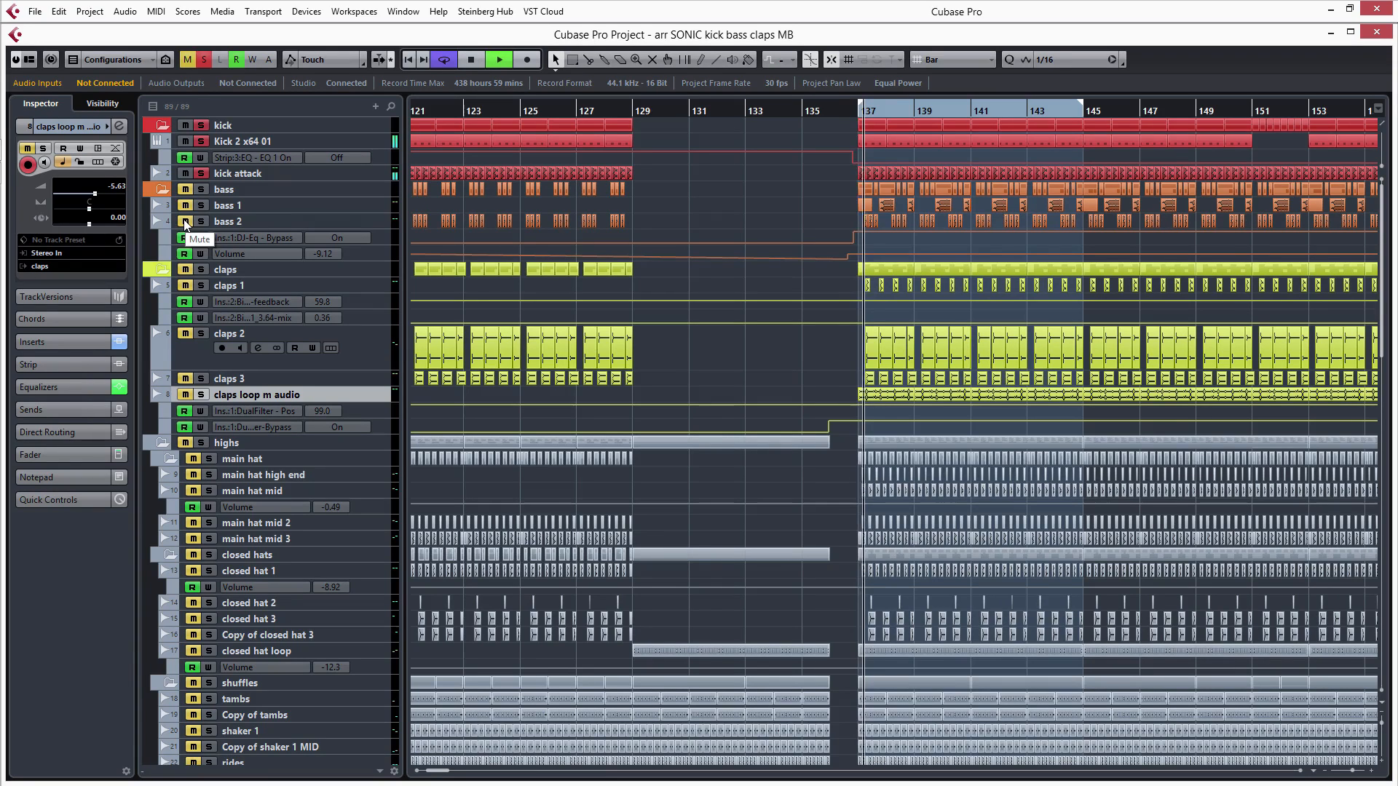
- Increase the height of the bass 2 track and examine its waveforms around bar 140
left_click_drag(383, 228, 369, 372)
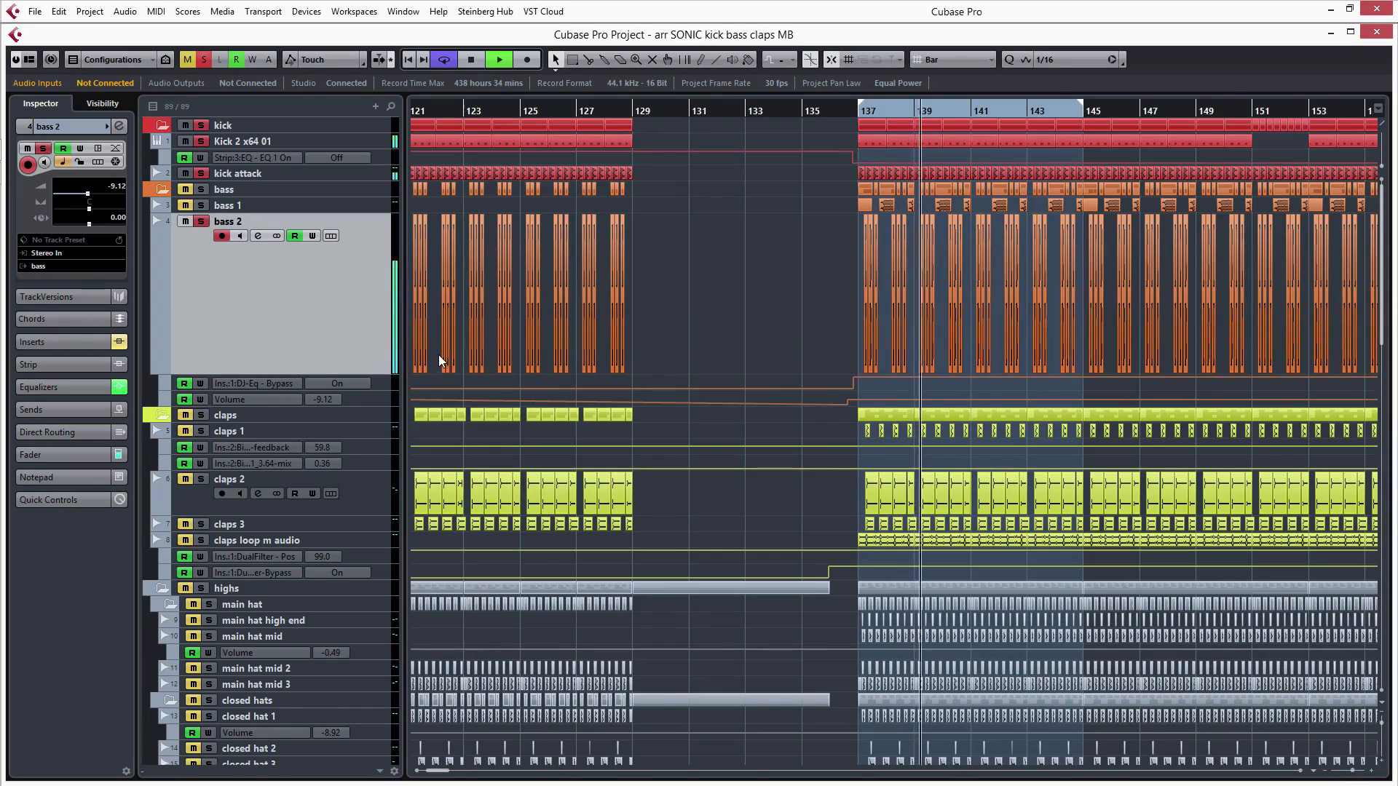
key("h")
key("h")
key("h")
key("h")
key("h")
key("h")
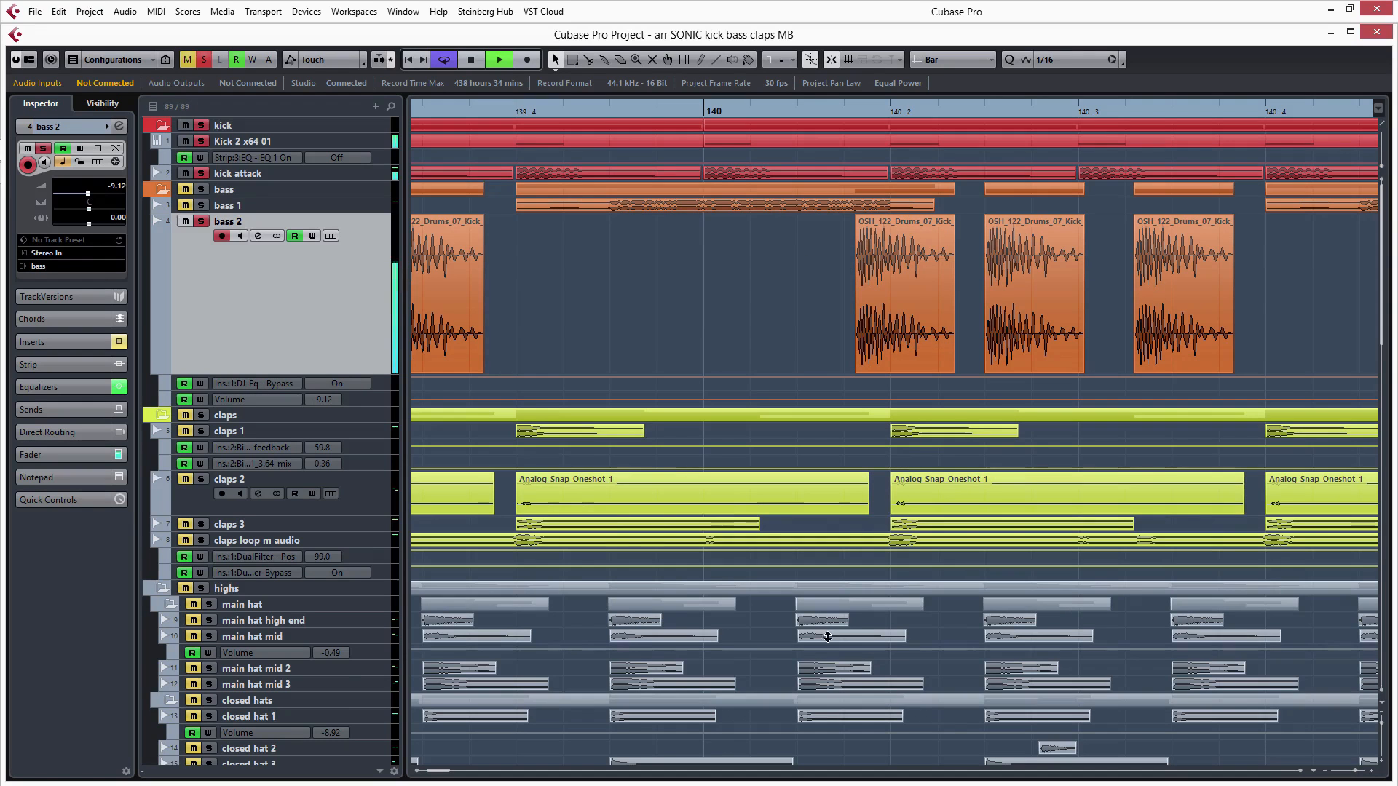
scroll(873, 648, "down", 10)
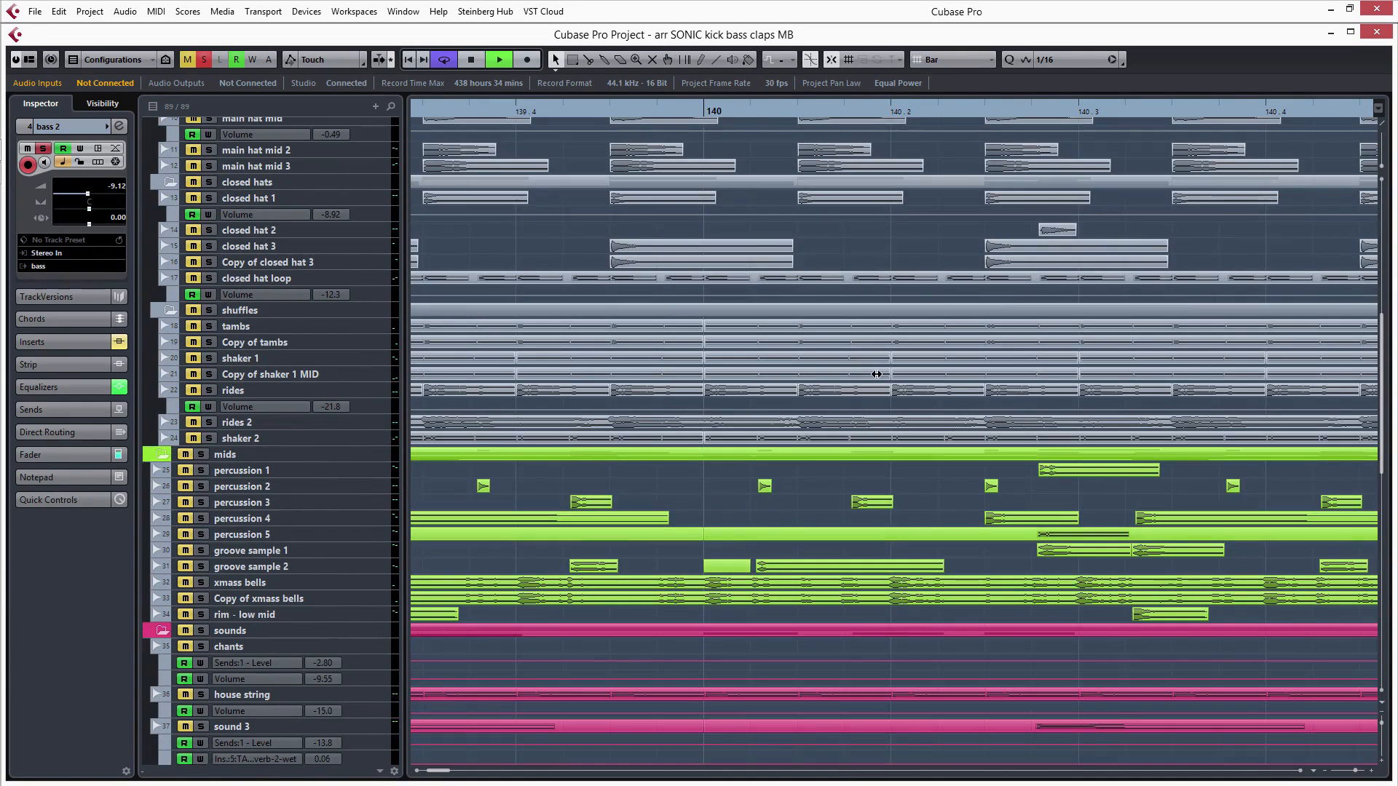
scroll(878, 377, "up", 10)
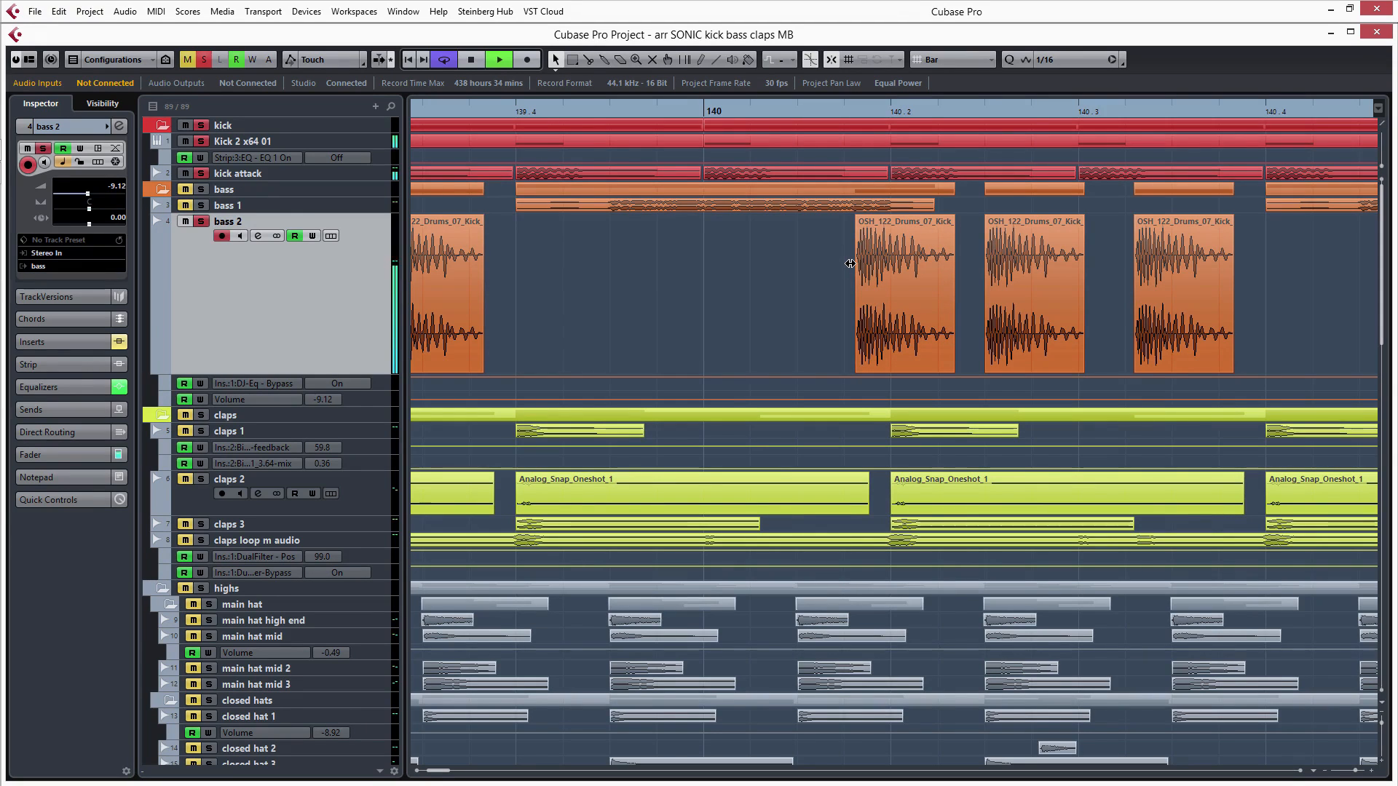
- Stop playback and look over the bass 2 clip pattern across the bars from 137 onward
key("g")
key("g")
key("g")
key("g")
key("g")
key("g")
key("g")
key("space")
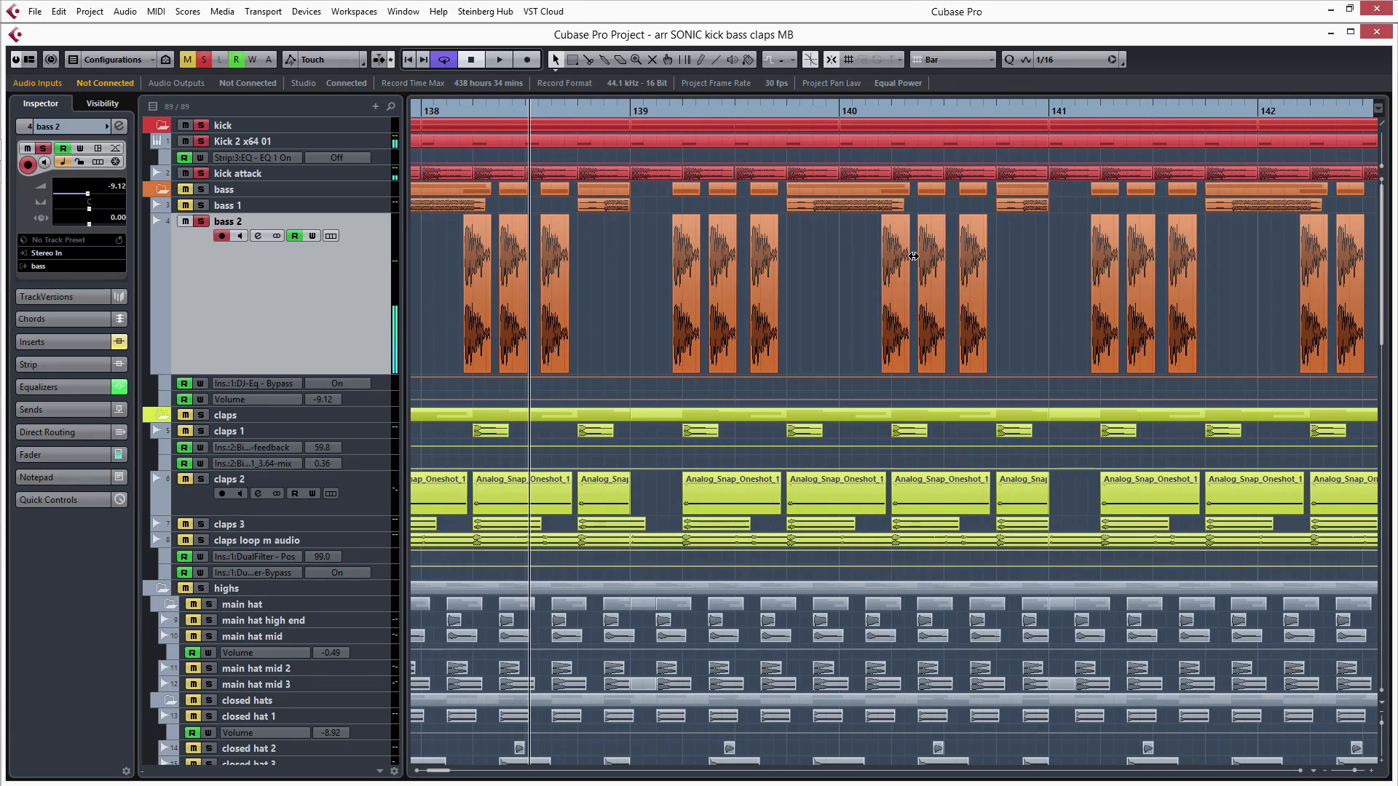
key("g")
key("g")
key("g")
key("g")
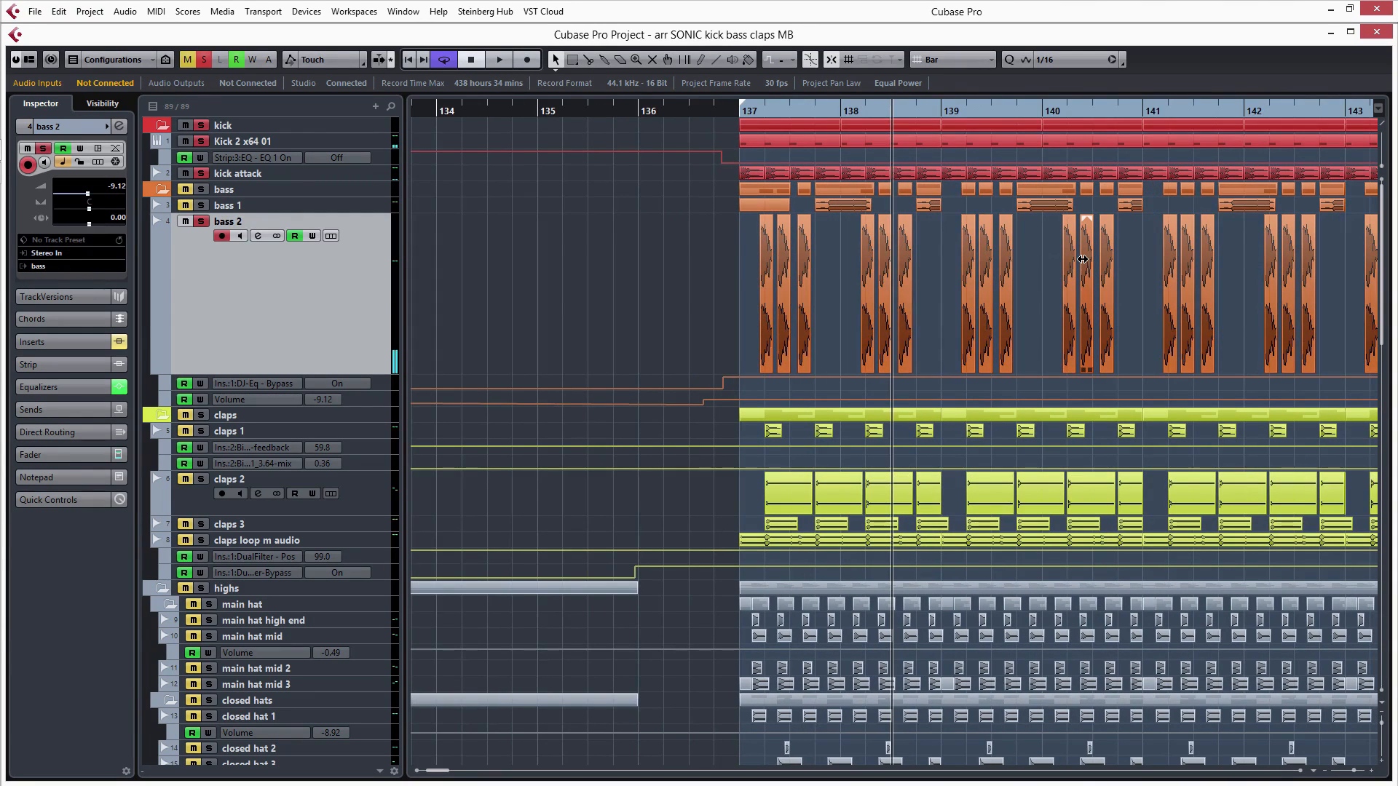
key("g")
key("g")
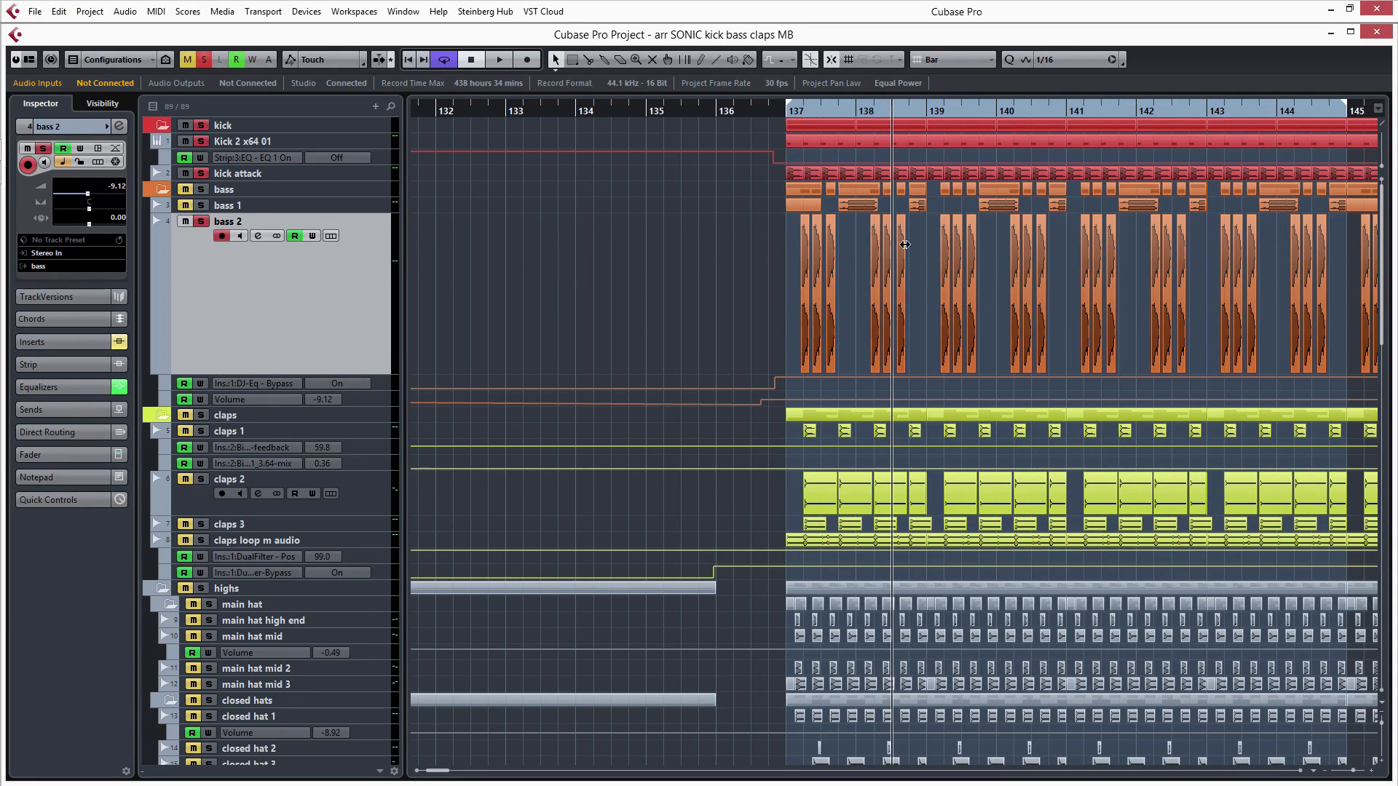
- Activate the Split tool and closely examine the bass 2 clip edges and the gaps between them around bar 138, beat 3
key("h")
key("h")
key("h")
key("h")
key("h")
key("h")
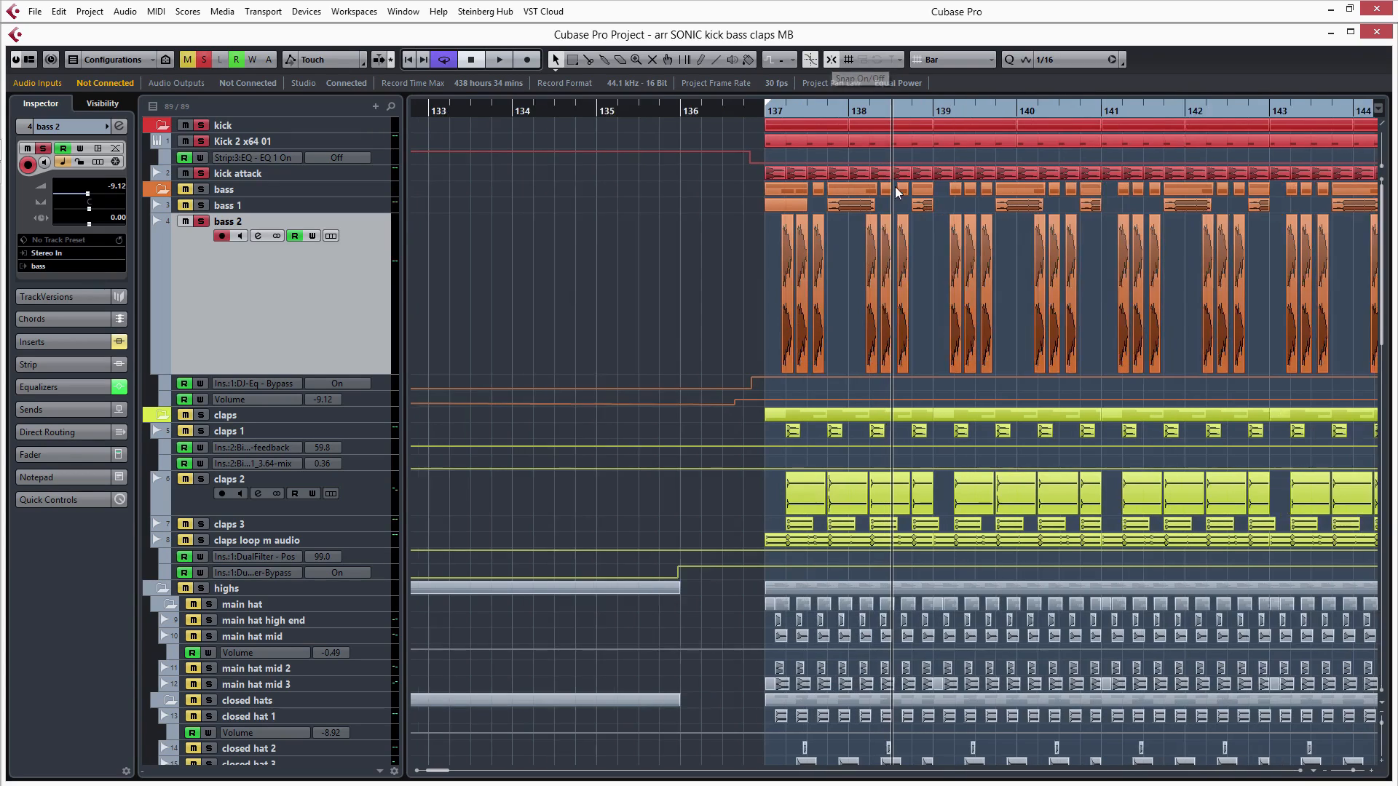
right_click(906, 254)
left_click(921, 240)
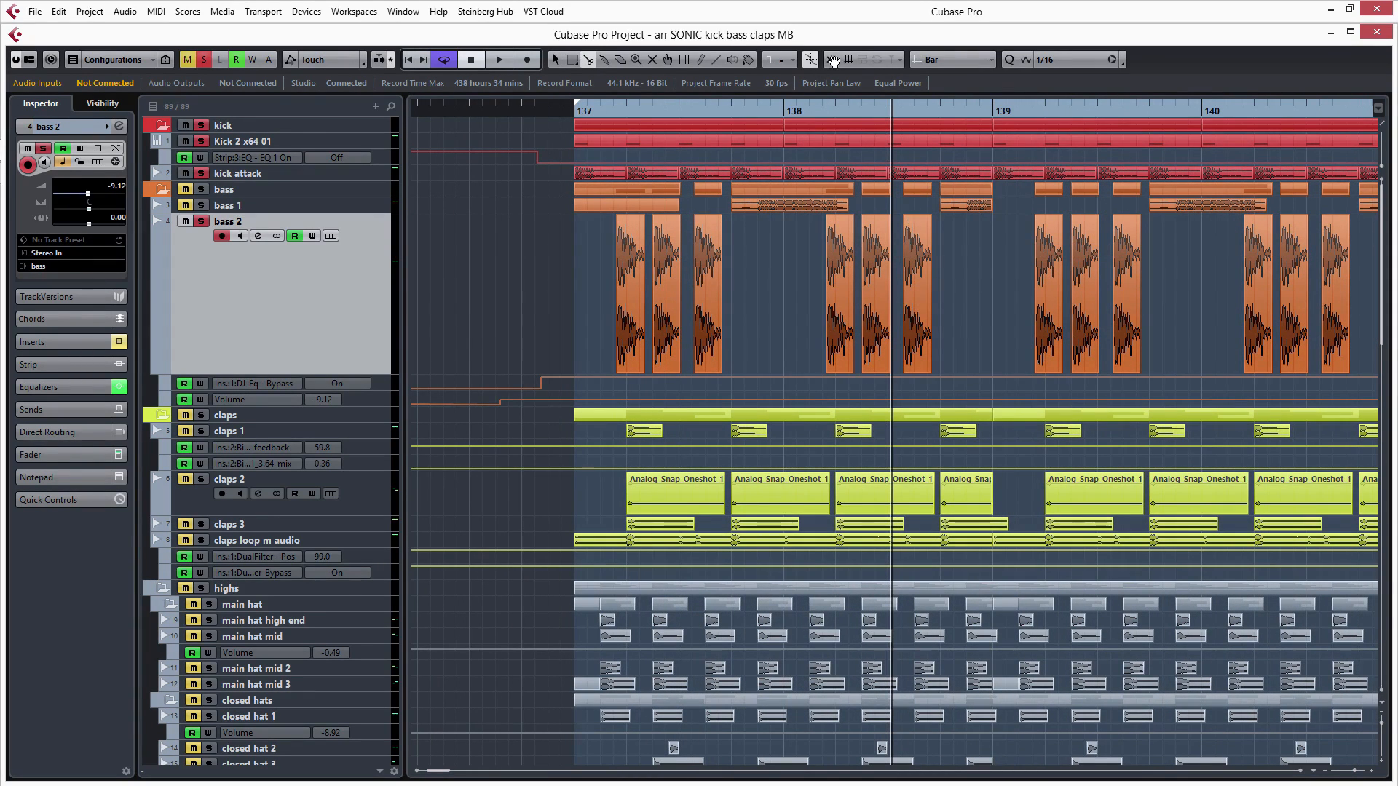
key("h")
key("h")
key("h")
key("h")
key("h")
key("h")
key("h")
key("h")
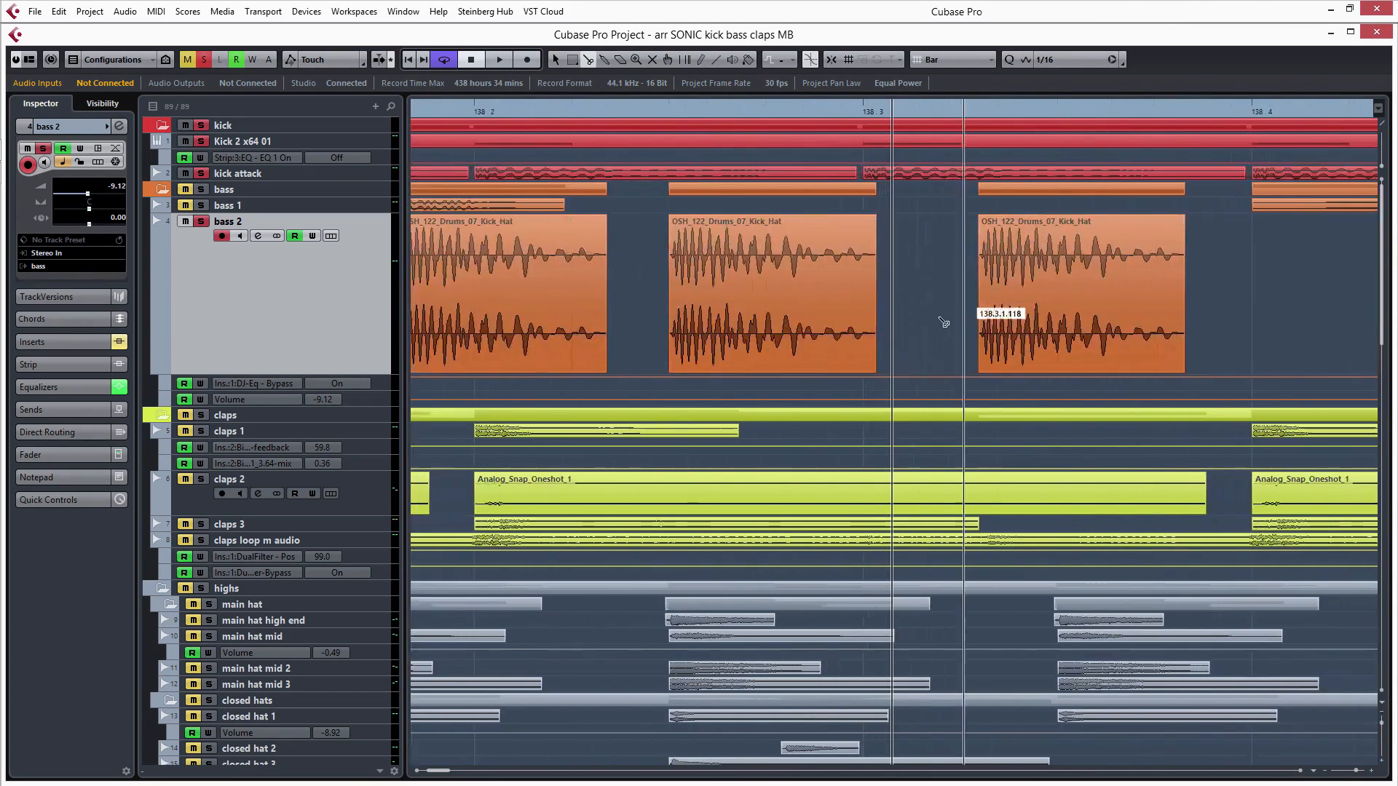
key("h")
key("h")
key("h")
key("h")
key("h")
key("h")
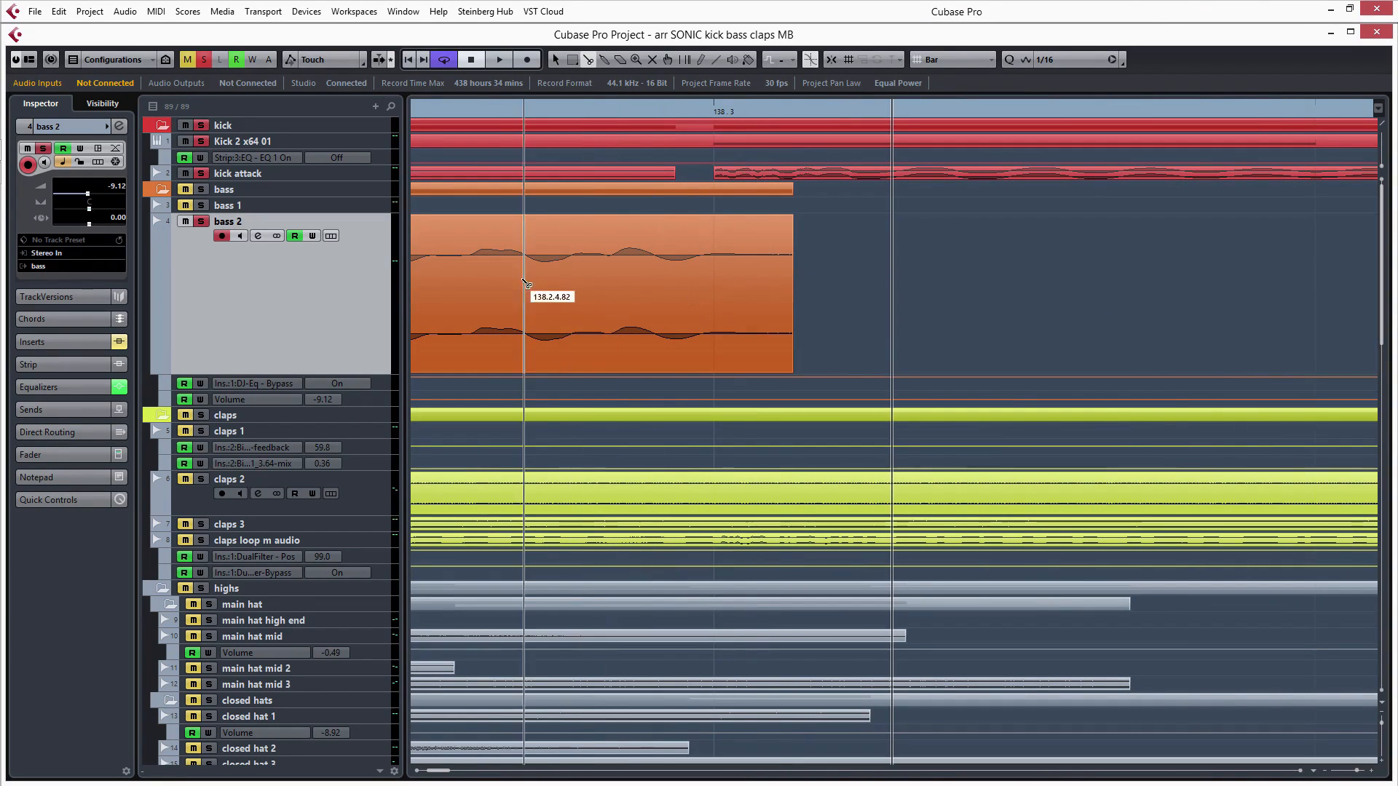
key("g")
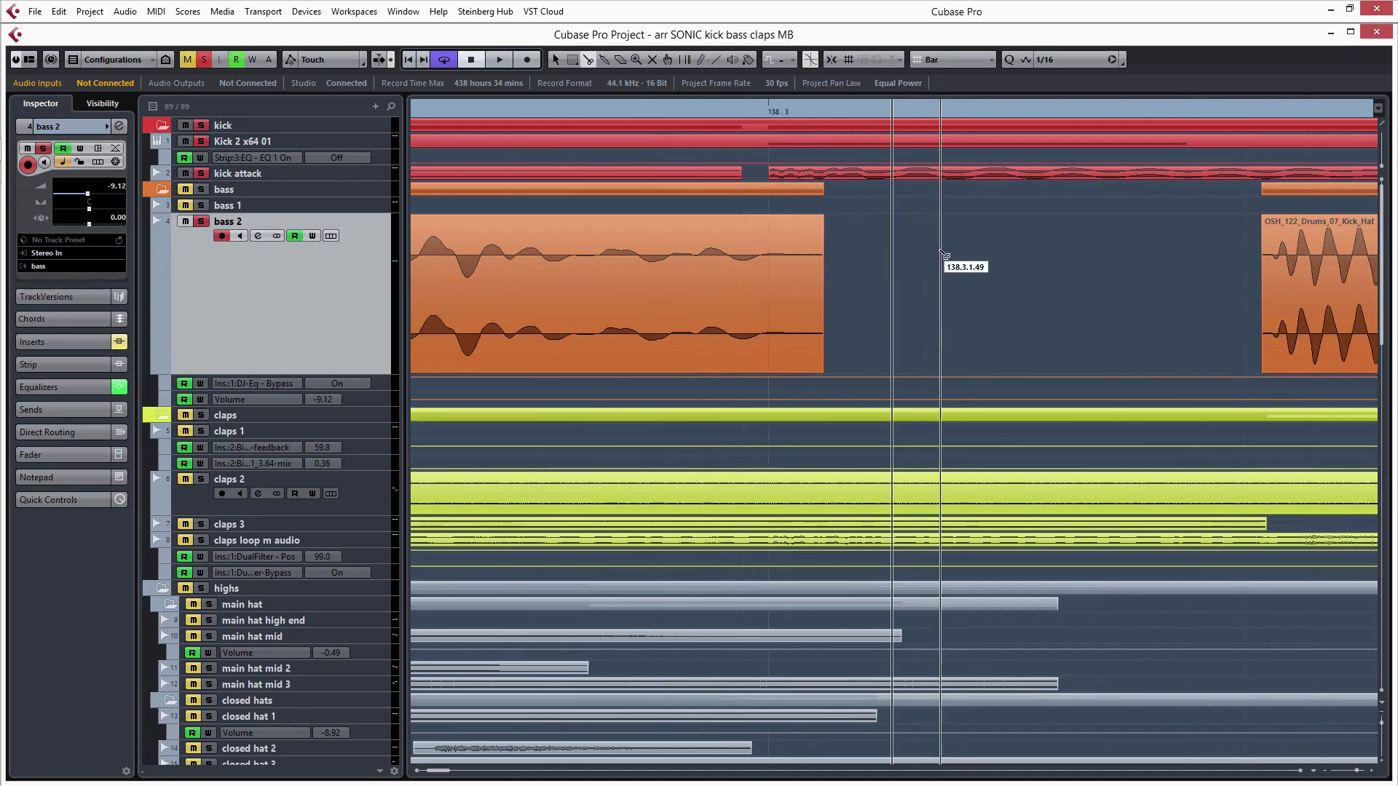
key("g")
key("g")
key("g")
key("g")
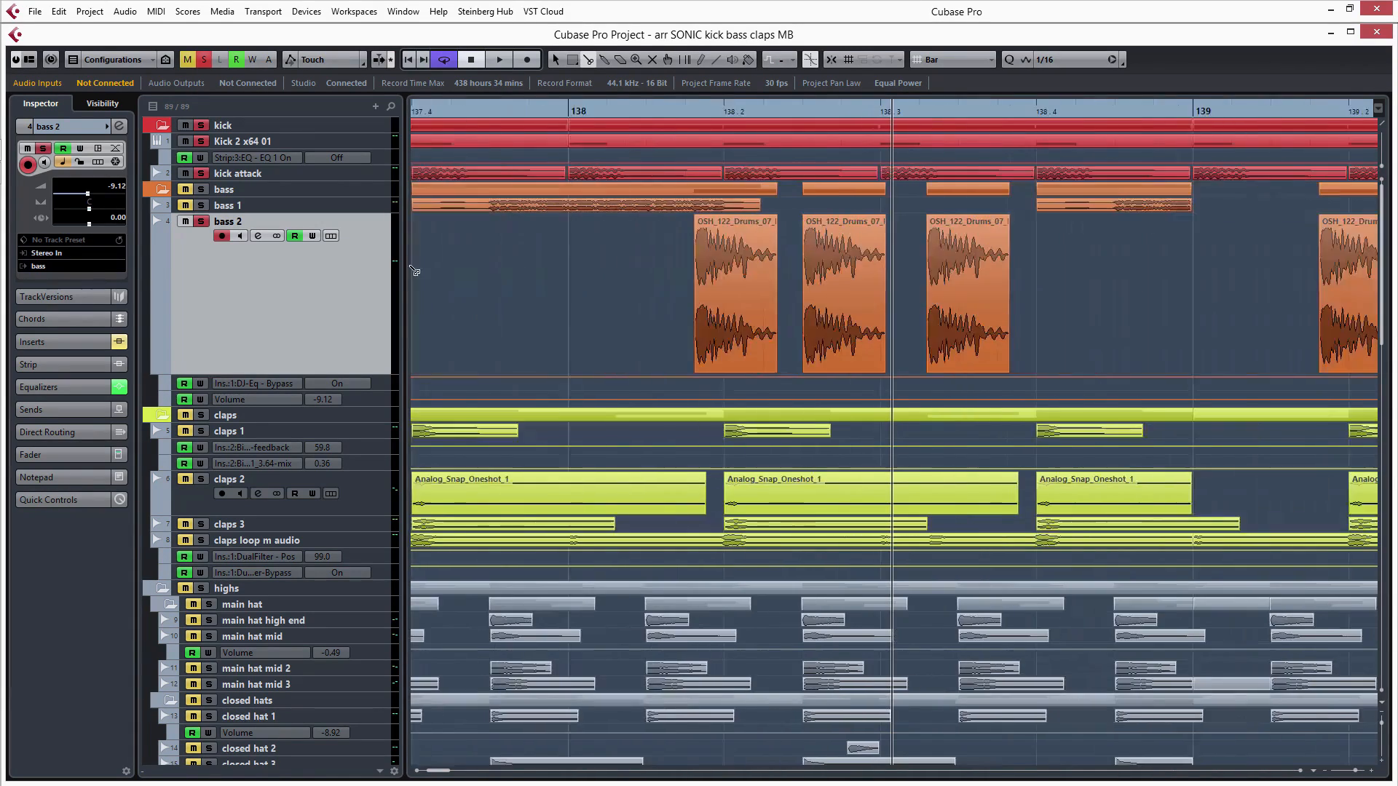
key("g")
key("g")
key("g")
key("g")
key("g")
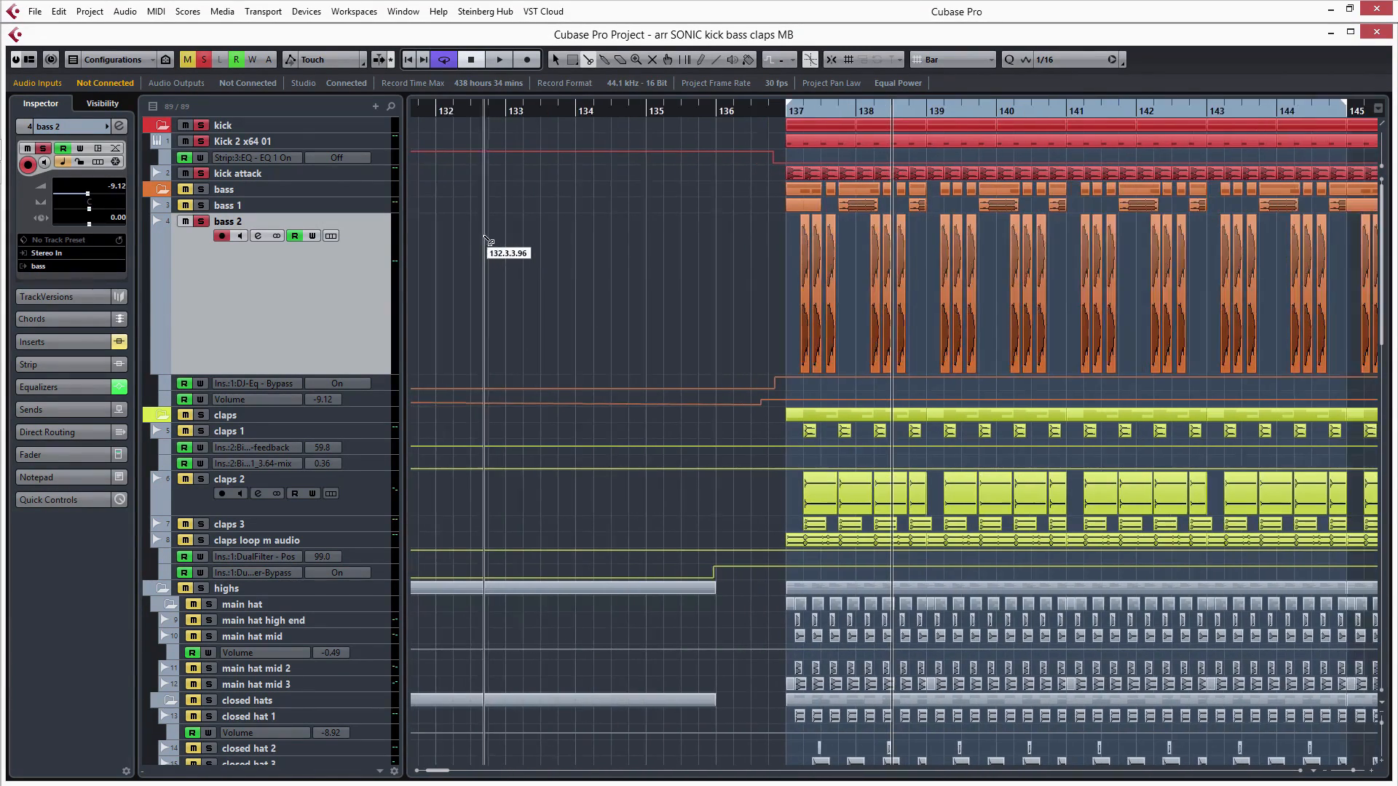
key("g")
- Audition the bass tracks with the kick, and also solo the claps folder to hear all three layers in the loop
key("space")
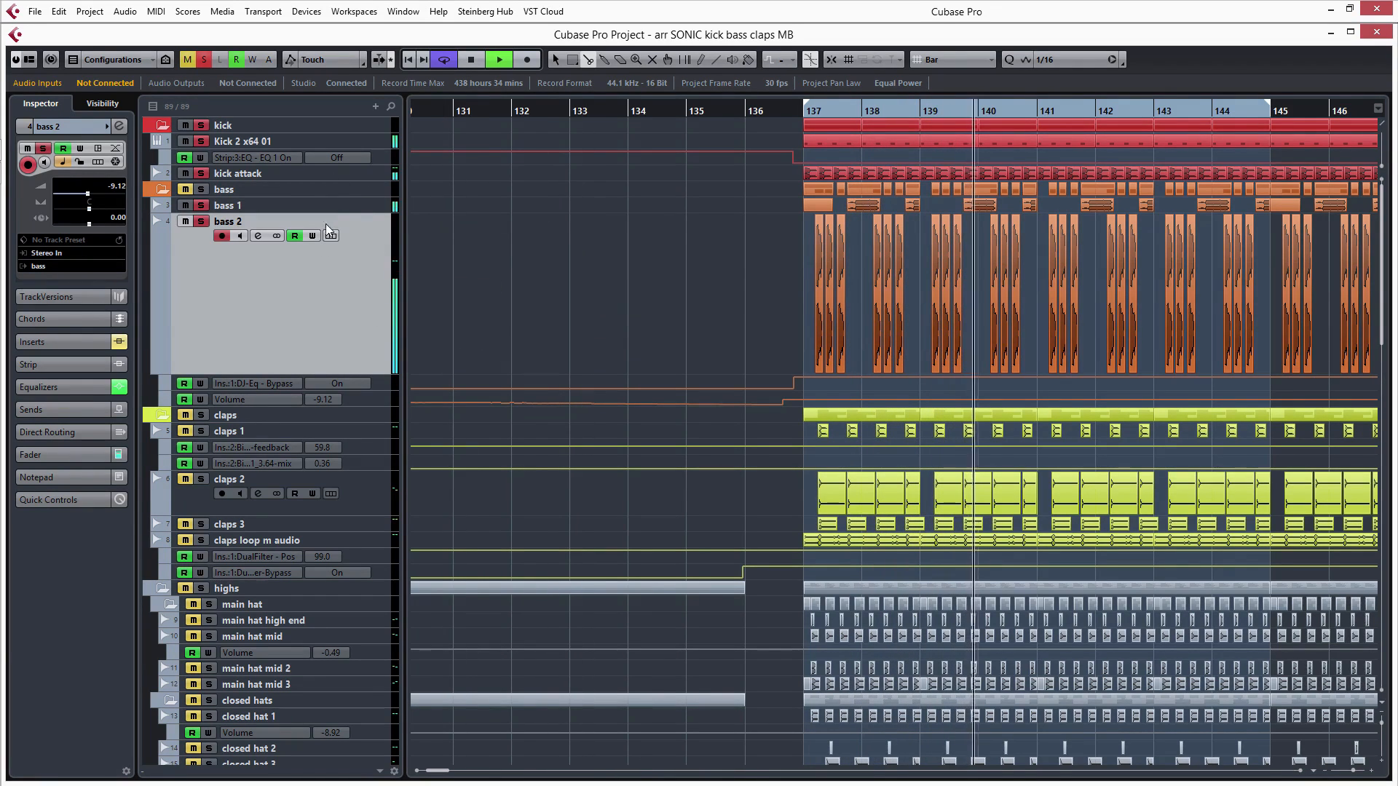
key("space")
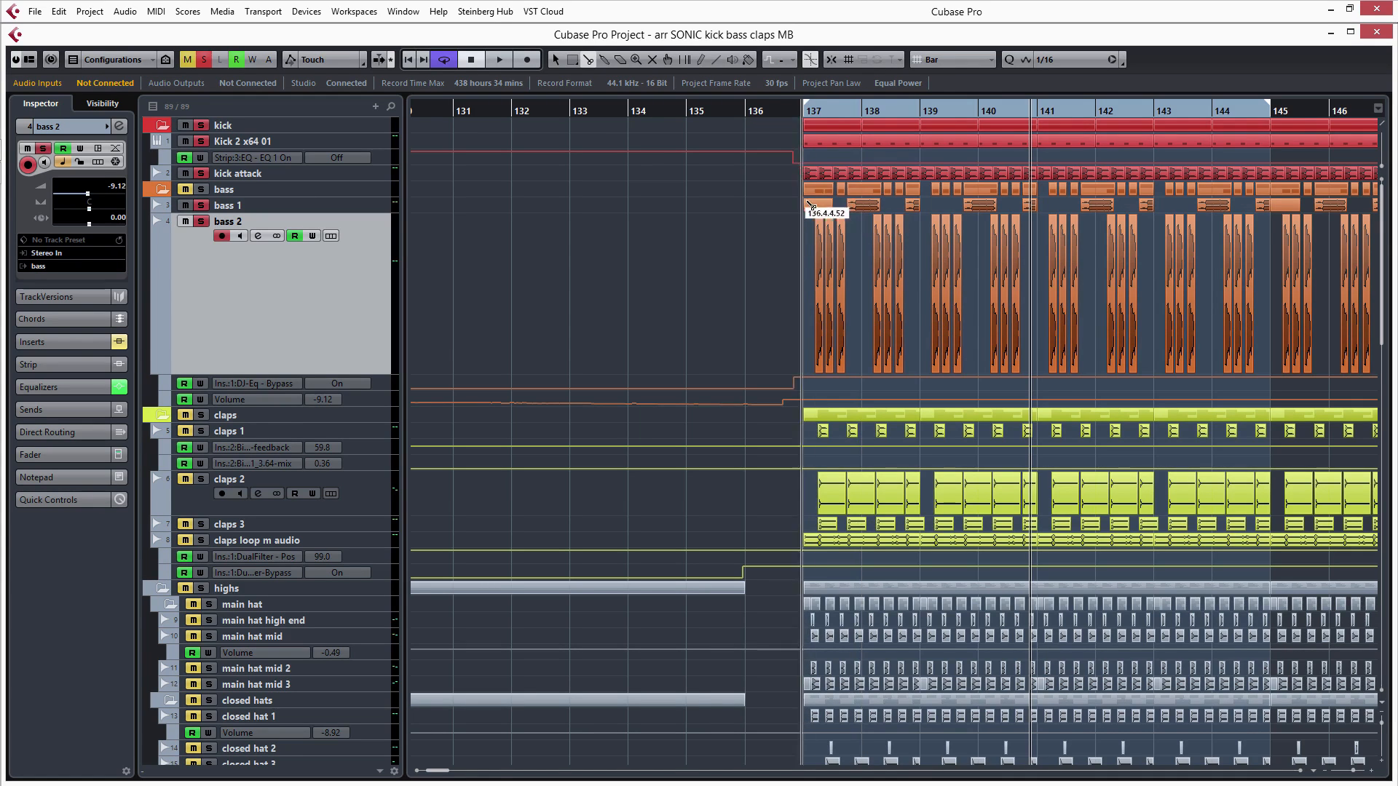
left_click(201, 415)
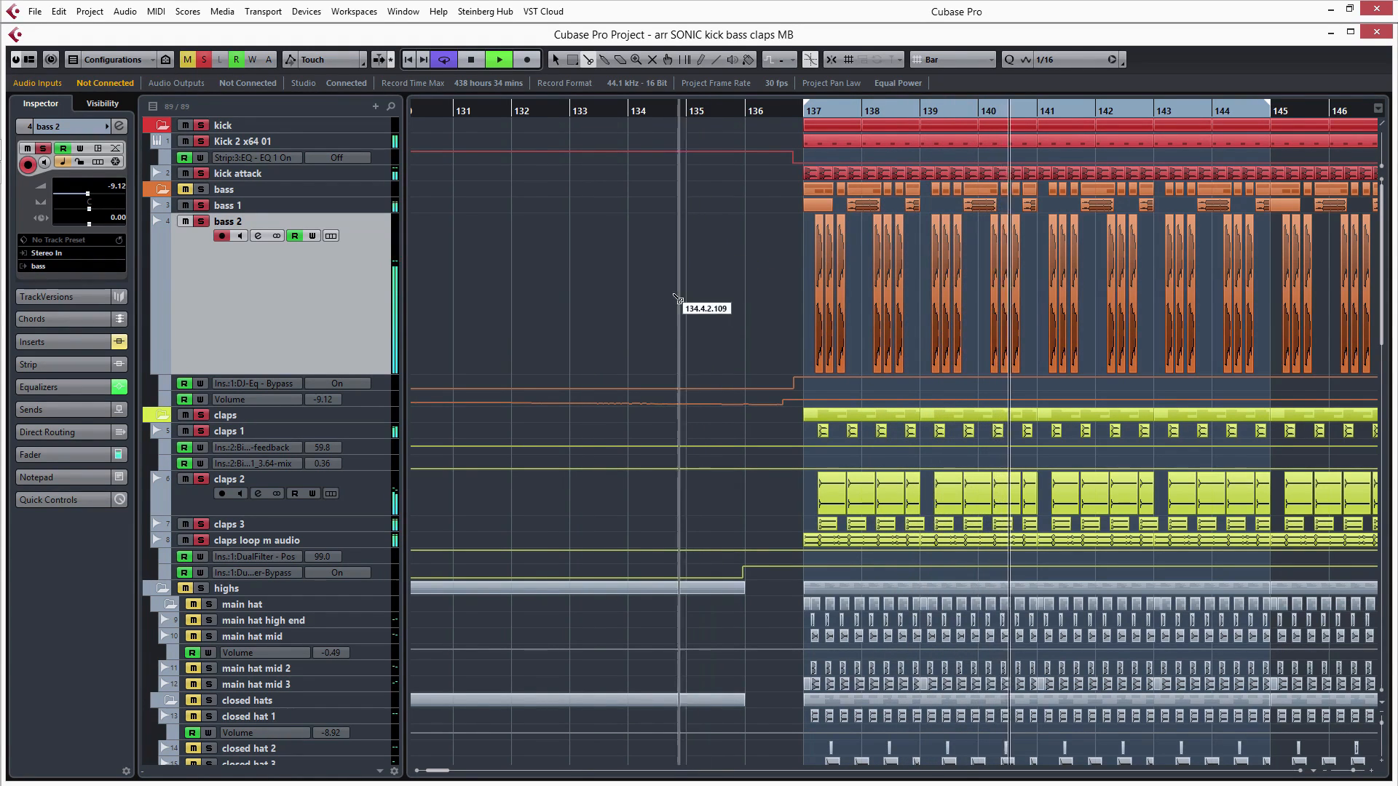
key("space")
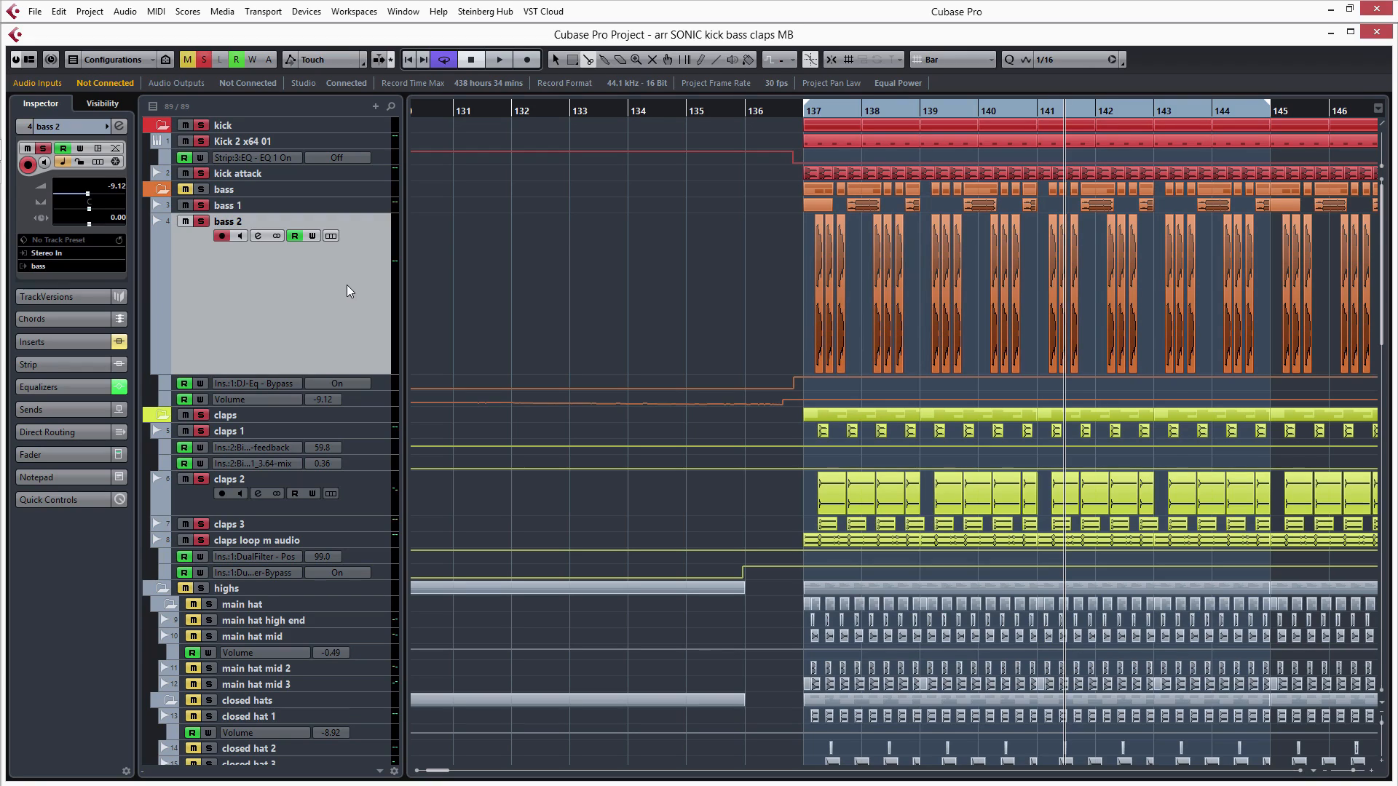
- Open the MixConsole and bring up the channel settings of the Stereo Out
key("F3")
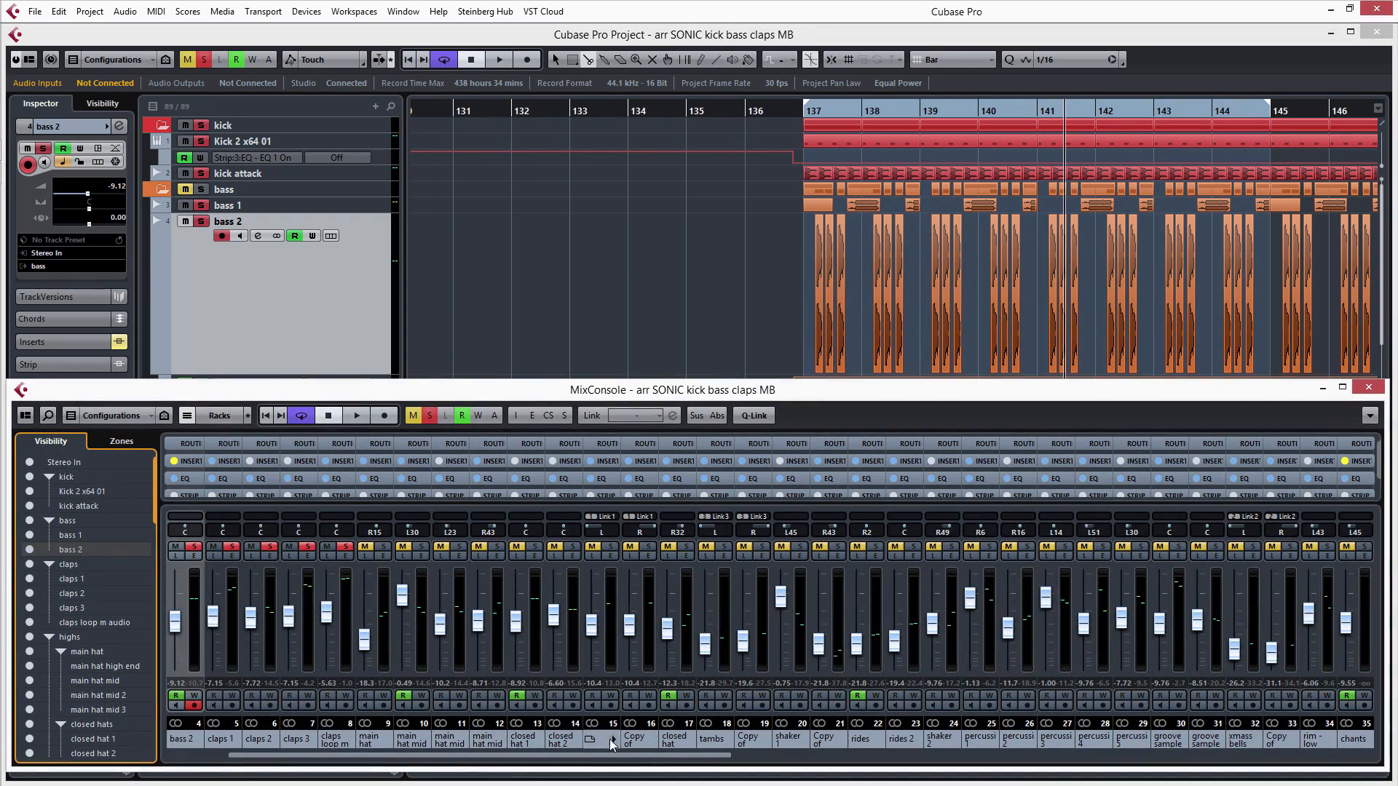
left_click_drag(614, 759, 1258, 759)
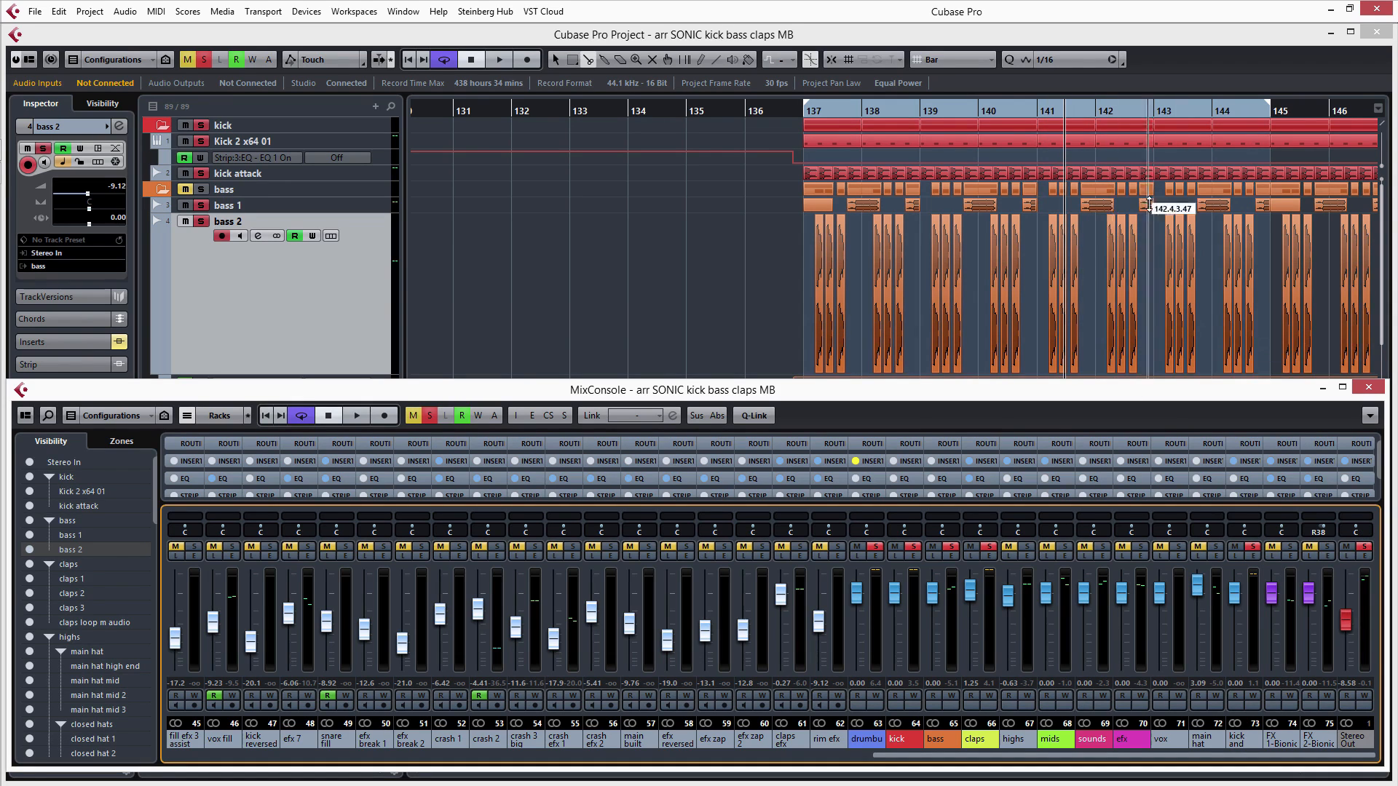
left_click(1366, 556)
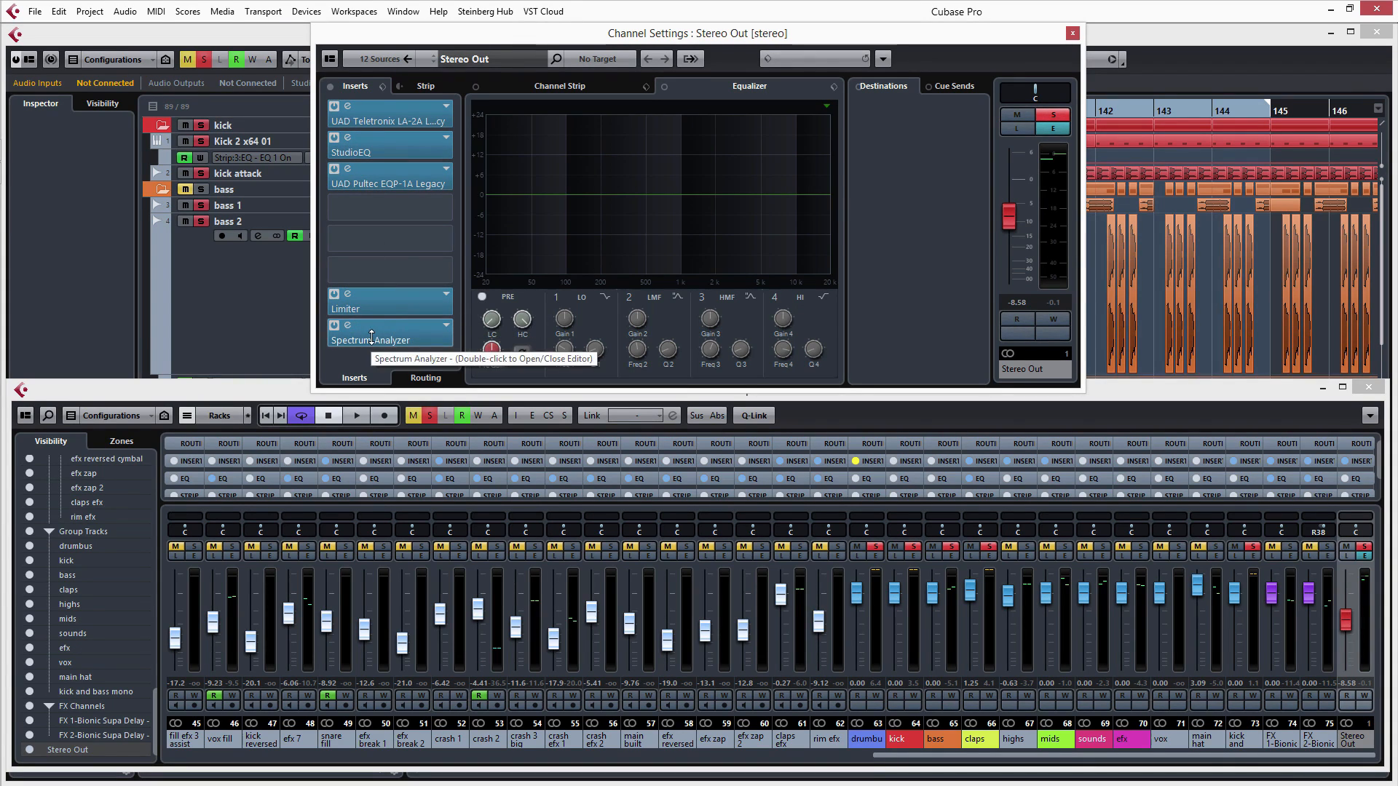
- Open the UAD Teletronix LA-2A Legacy and StudioEQ inserts of the Stereo Out and examine their settings
double_click(369, 118)
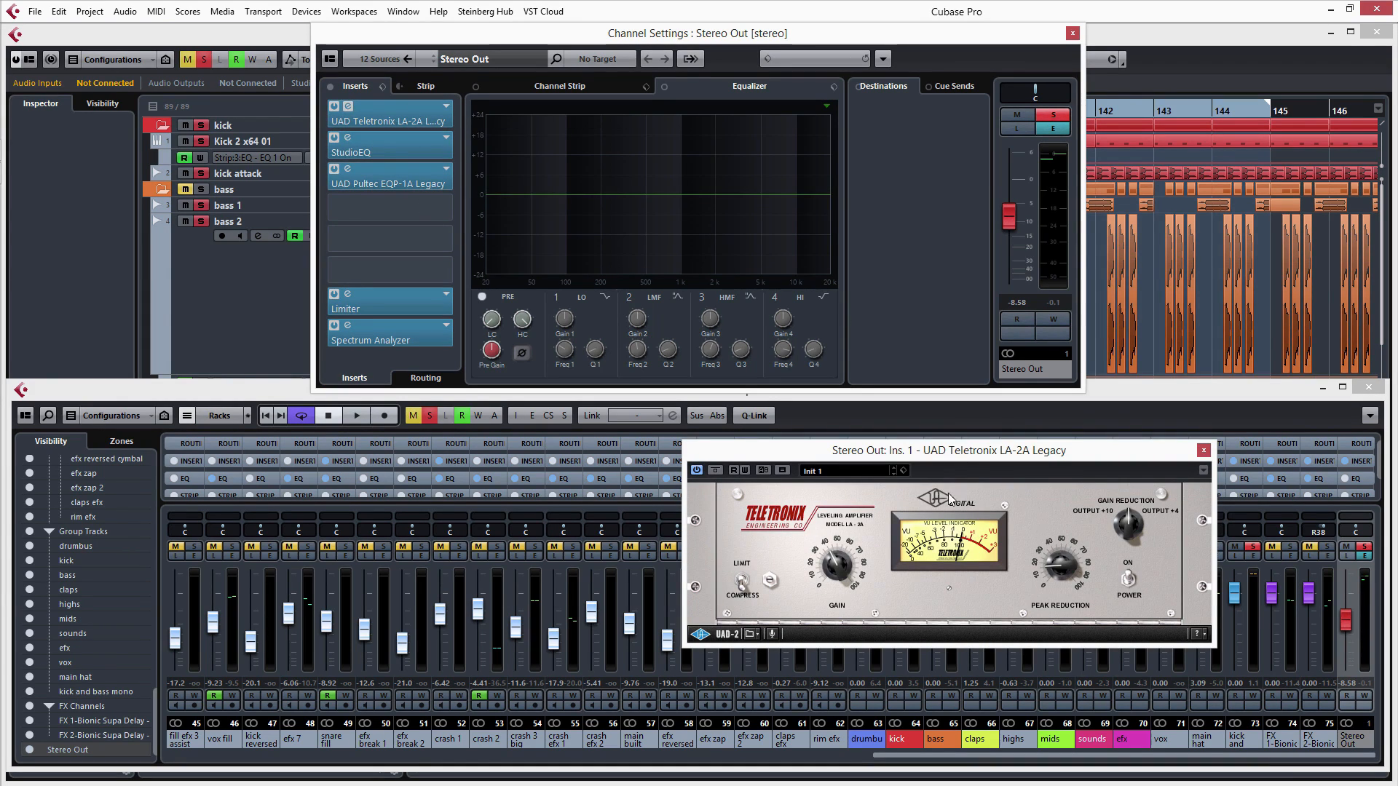
double_click(373, 151)
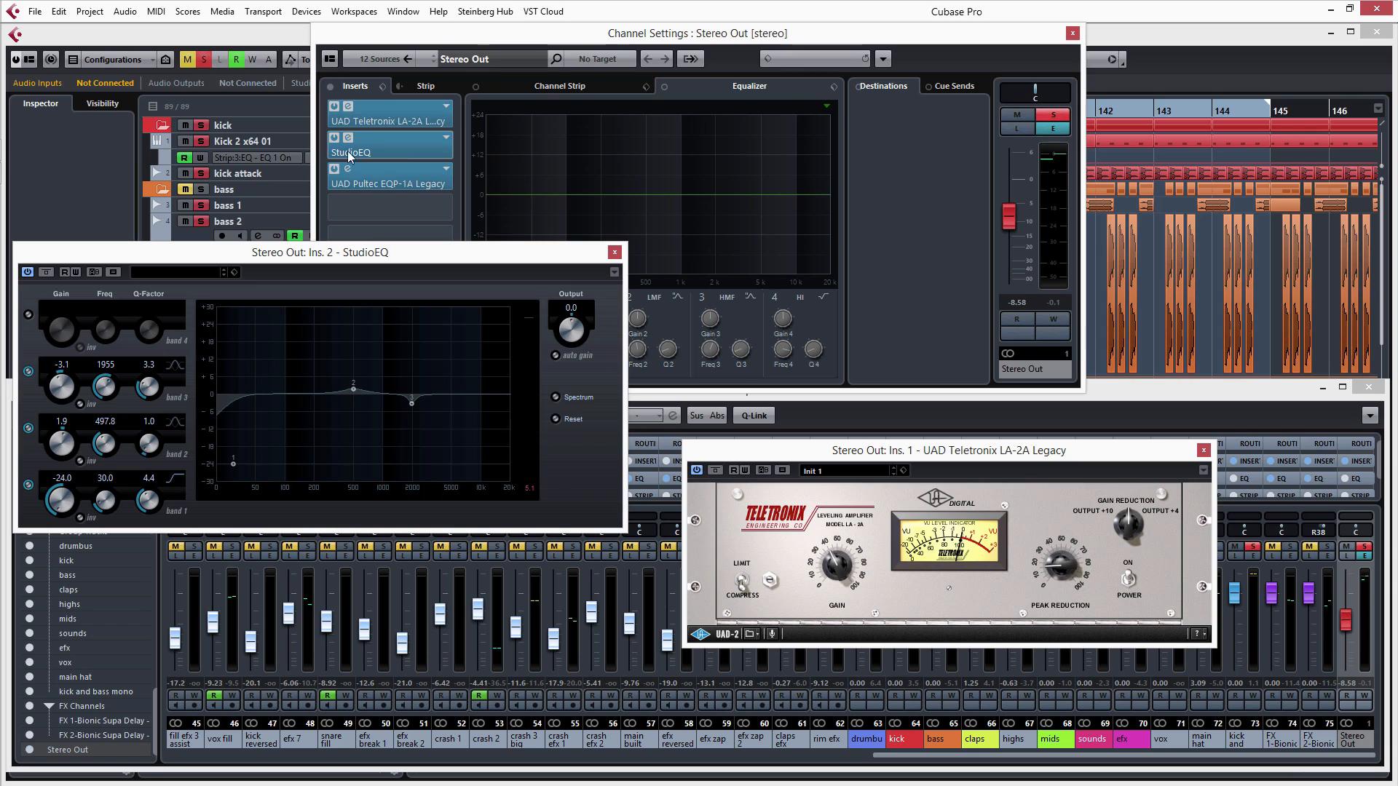
left_click_drag(386, 262, 422, 398)
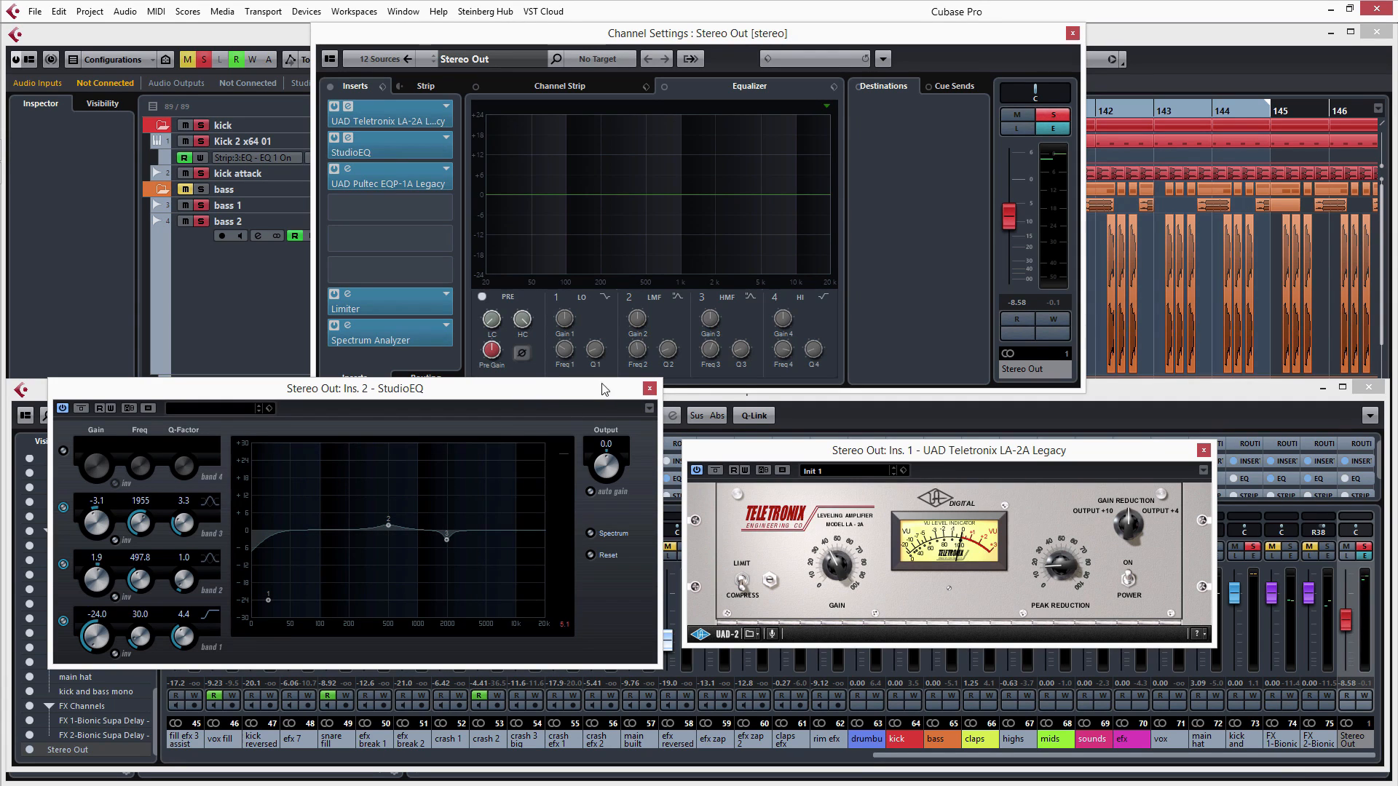
- Close the StudioEQ editor and check the Limiter insert's settings, leaving only the LA-2A editor open
left_click(649, 388)
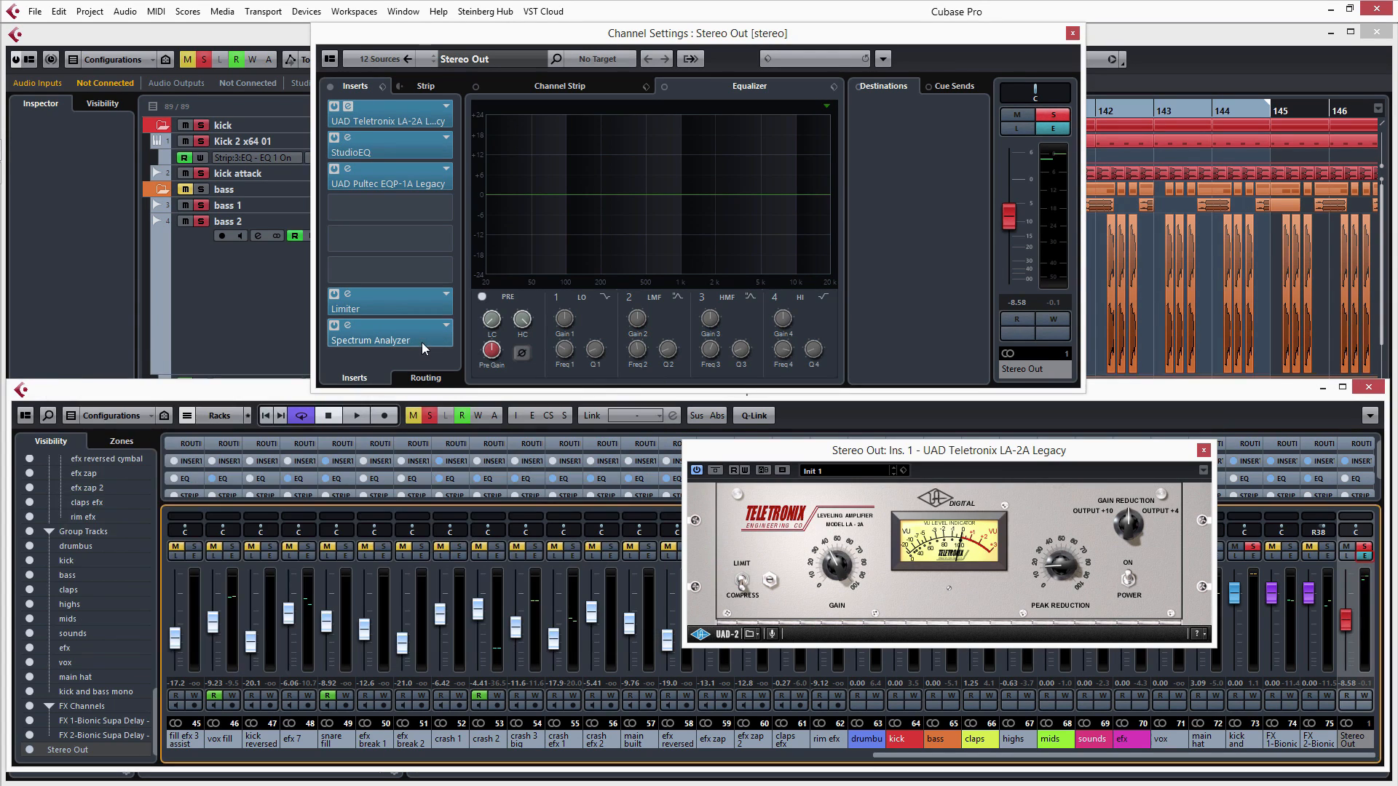
left_click(389, 306)
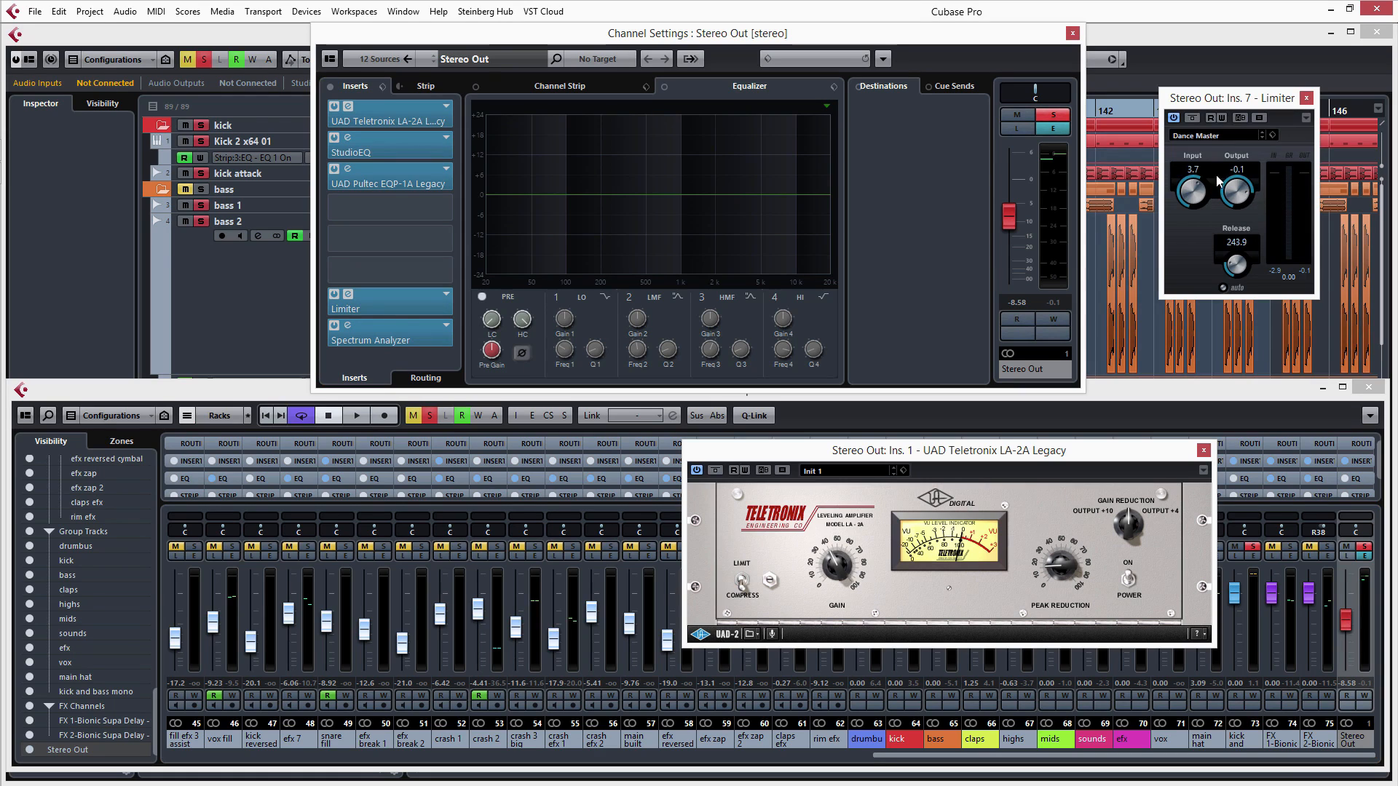
left_click(1306, 98)
left_click_drag(811, 450, 677, 452)
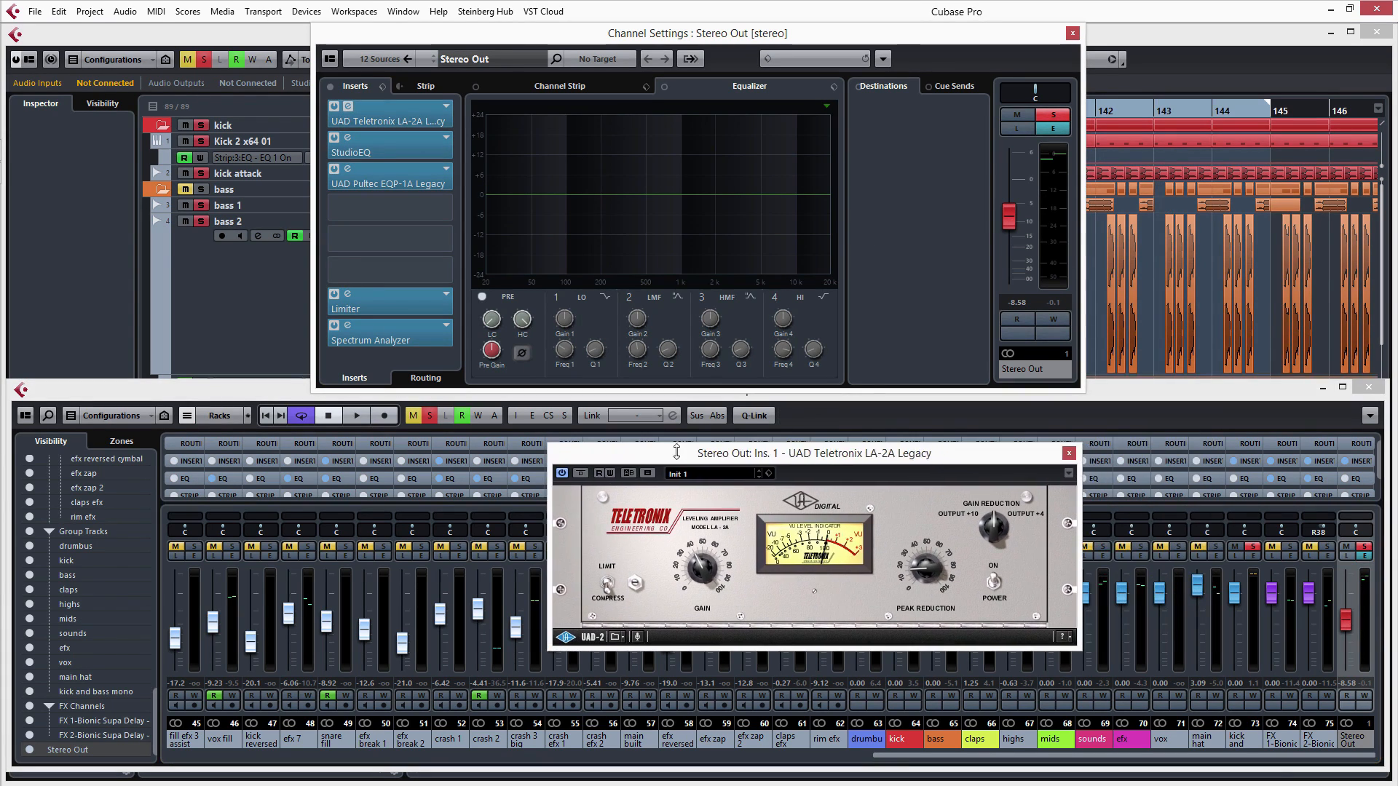
- Play the soloed kick, bass and claps loop and watch the LA-2A meter and the Stereo Out spectrum
key("space")
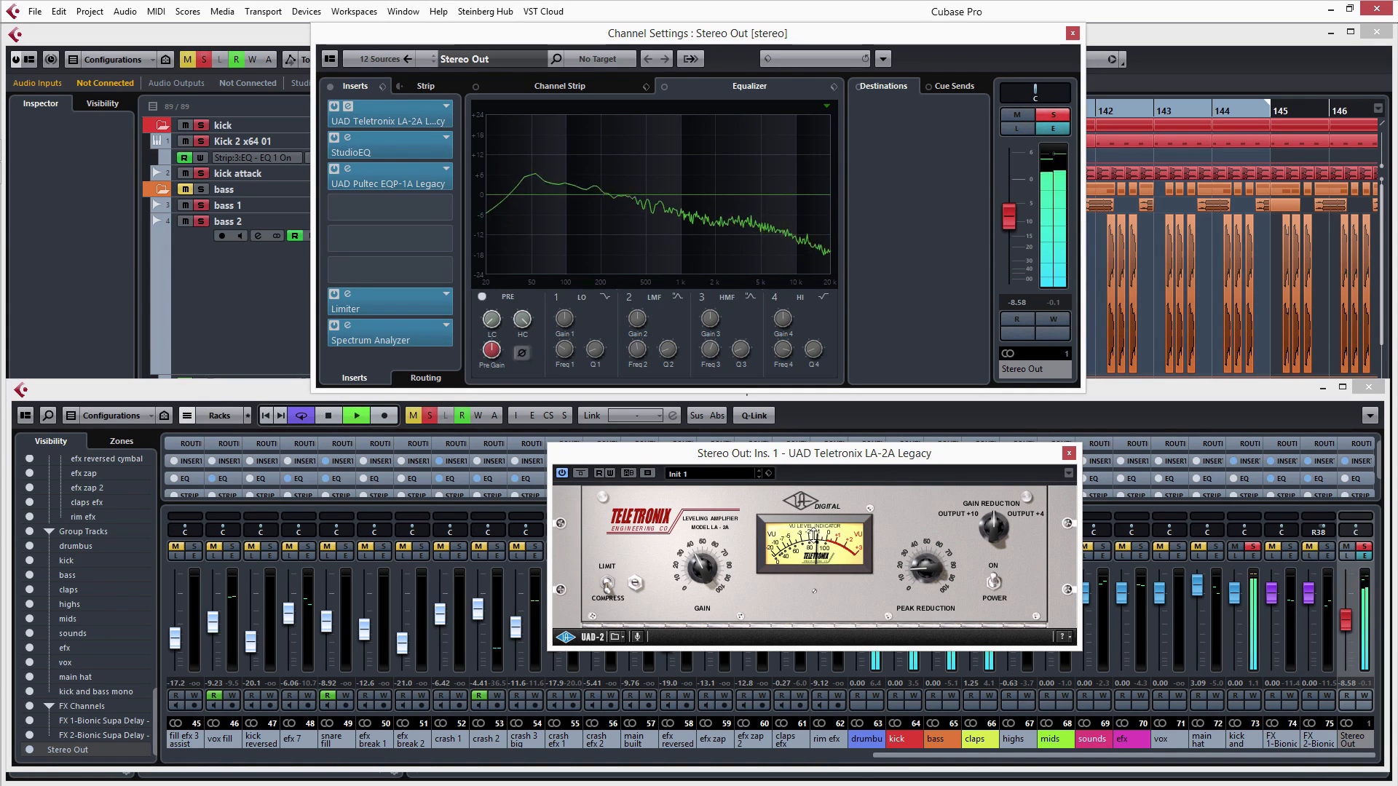
key("space")
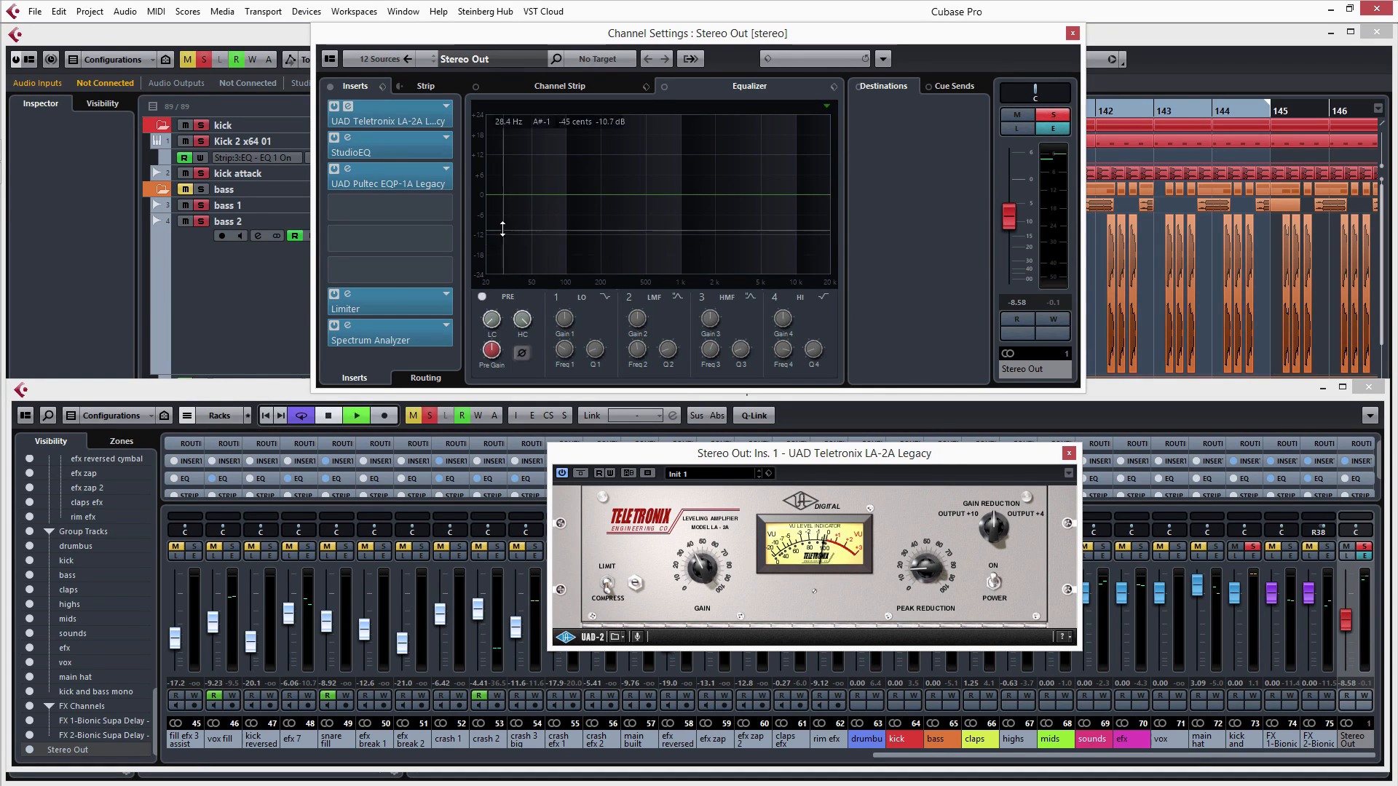
key("space")
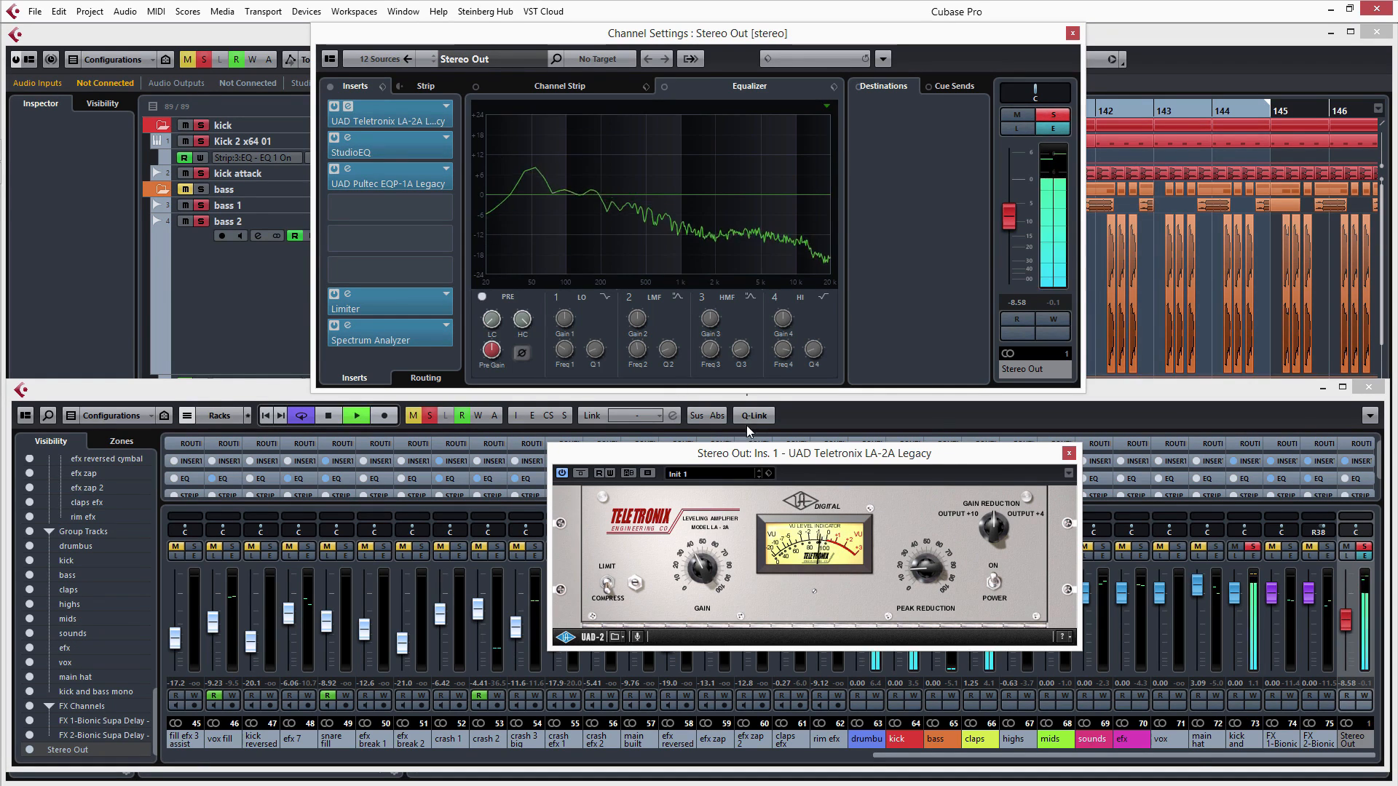
- Open the StudioEQ and UAD Pultec EQP-1A Legacy editors and place the Pultec window clear of the StudioEQ
left_click(348, 138)
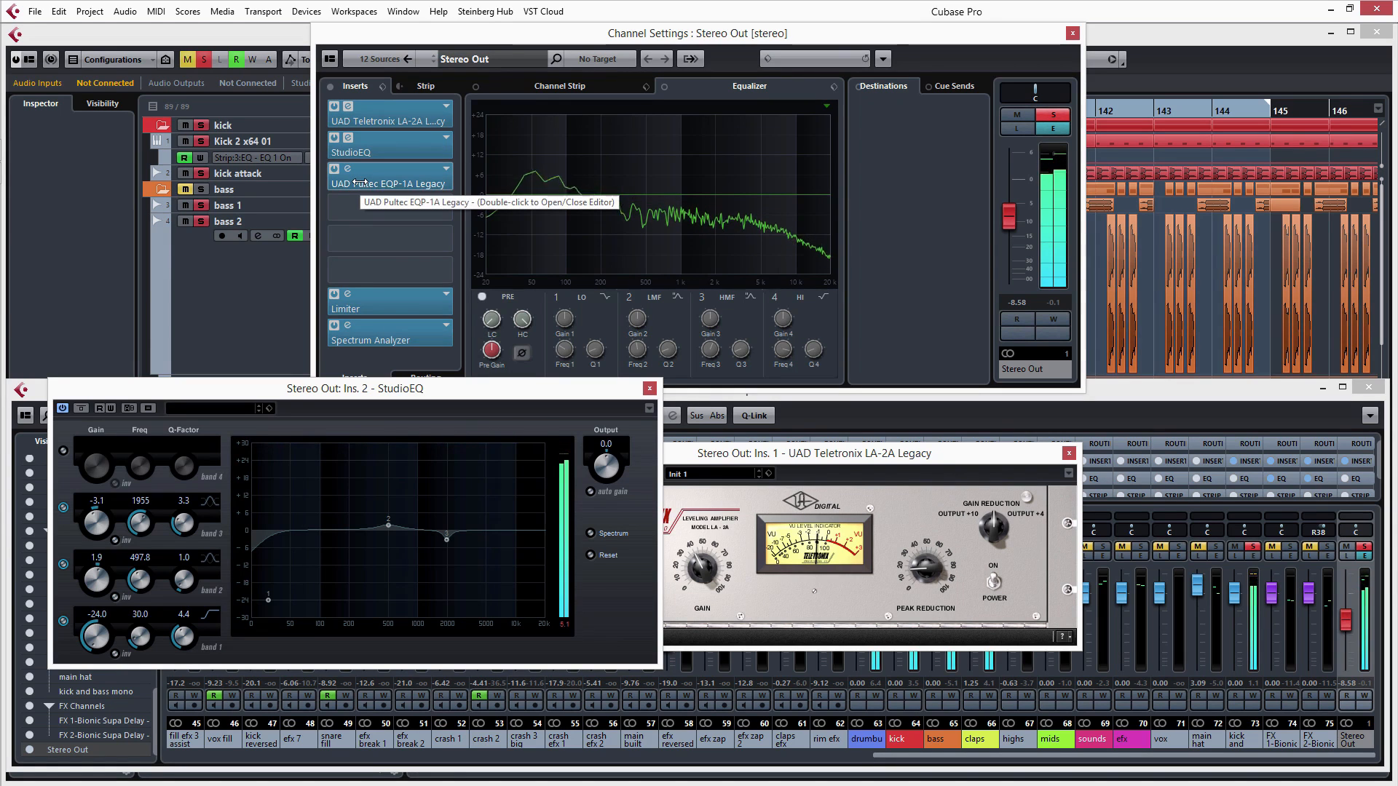
left_click(405, 182)
left_click_drag(390, 438, 1061, 495)
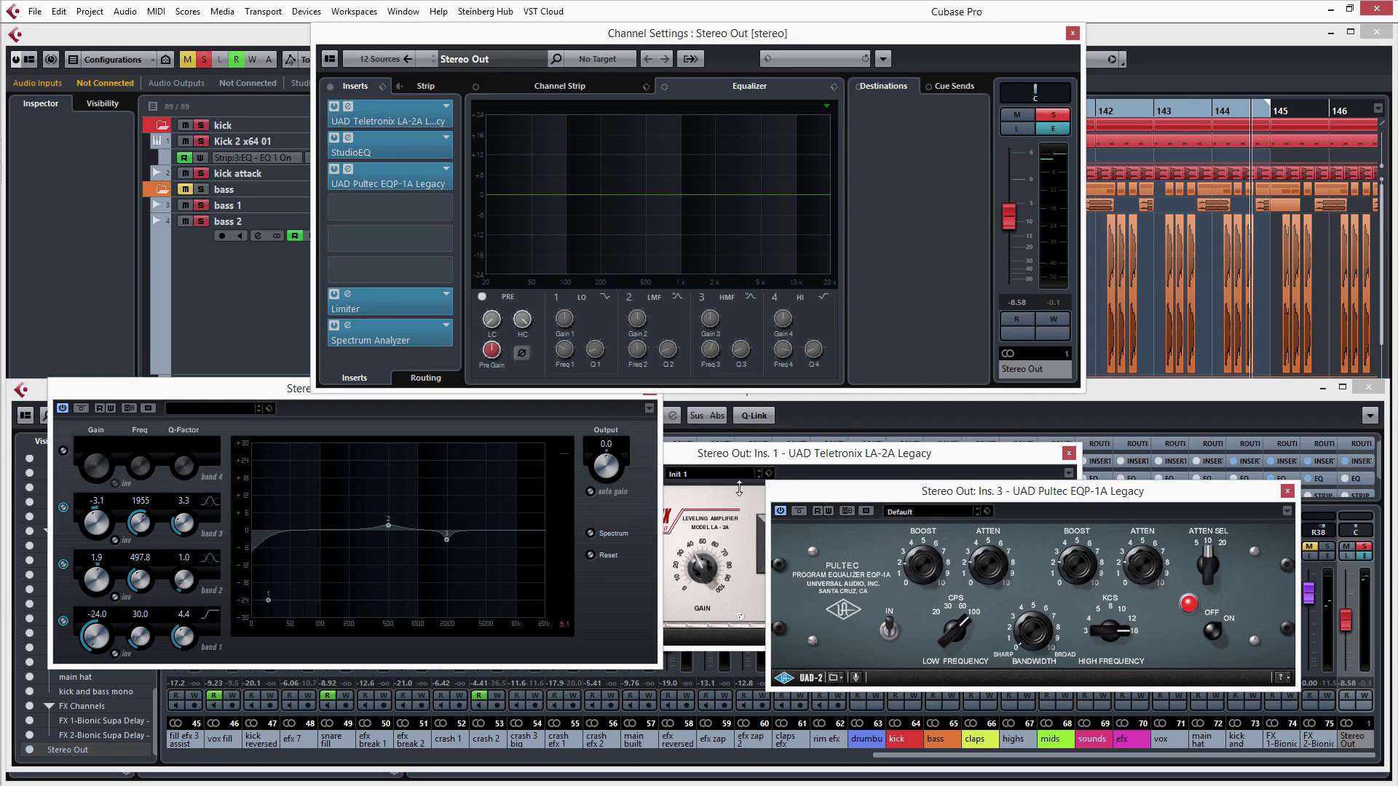
- Play the loop and switch the bypass of all Stereo Out inserts on and off to compare the sound
key("space")
left_click(329, 86)
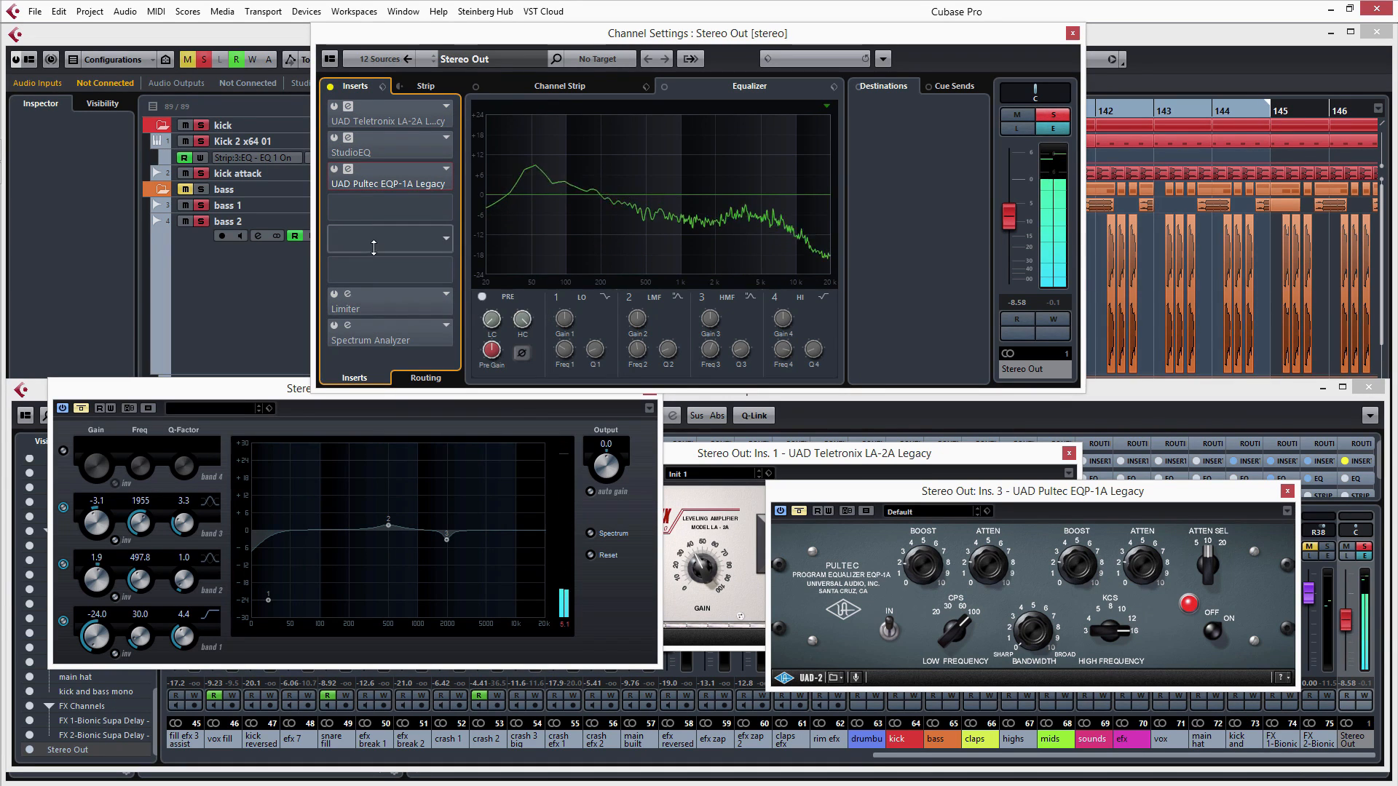
left_click(329, 86)
- Bypass the StudioEQ, Pultec EQP-1A, Spectrum Analyzer, Limiter and LA-2A inserts of the Stereo Out individually
left_click(333, 138)
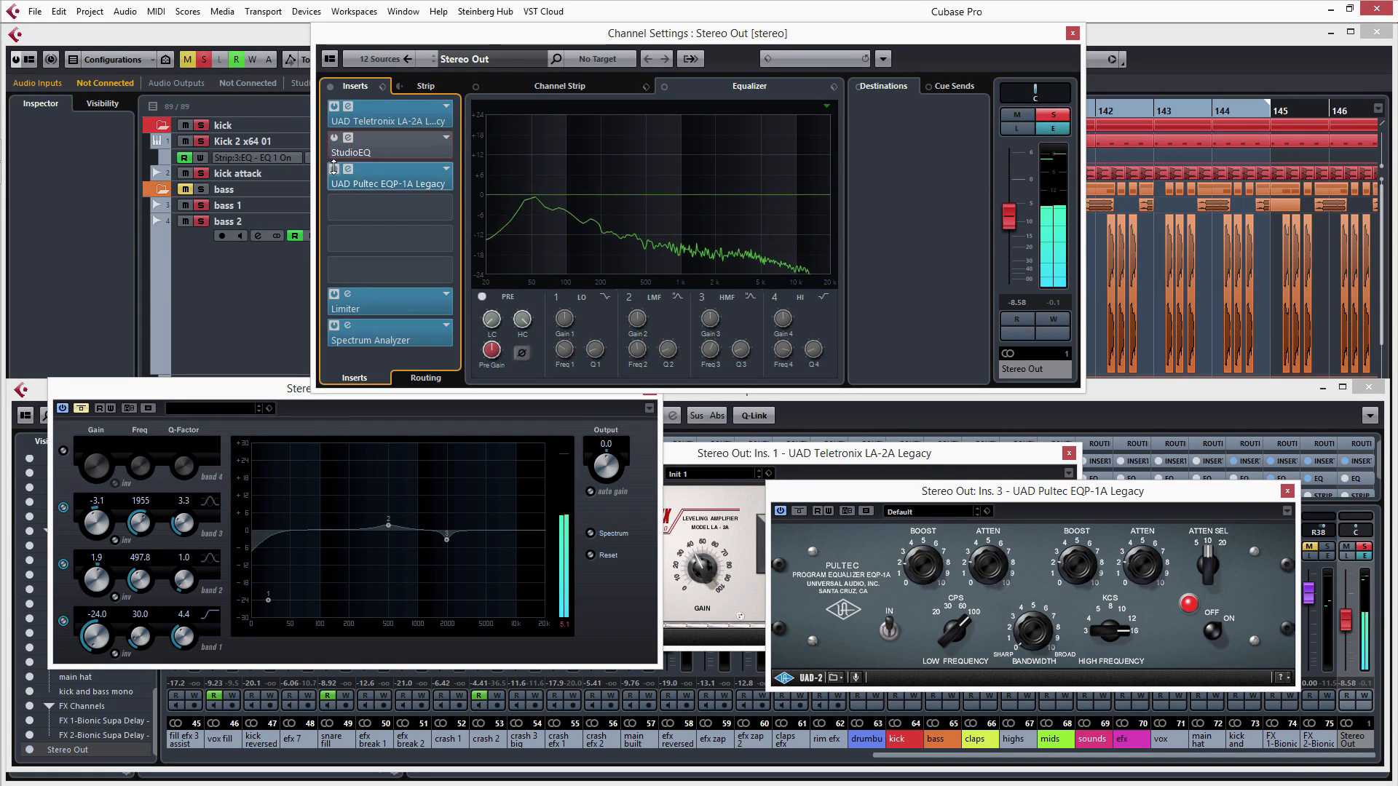
left_click(334, 169)
left_click(332, 294)
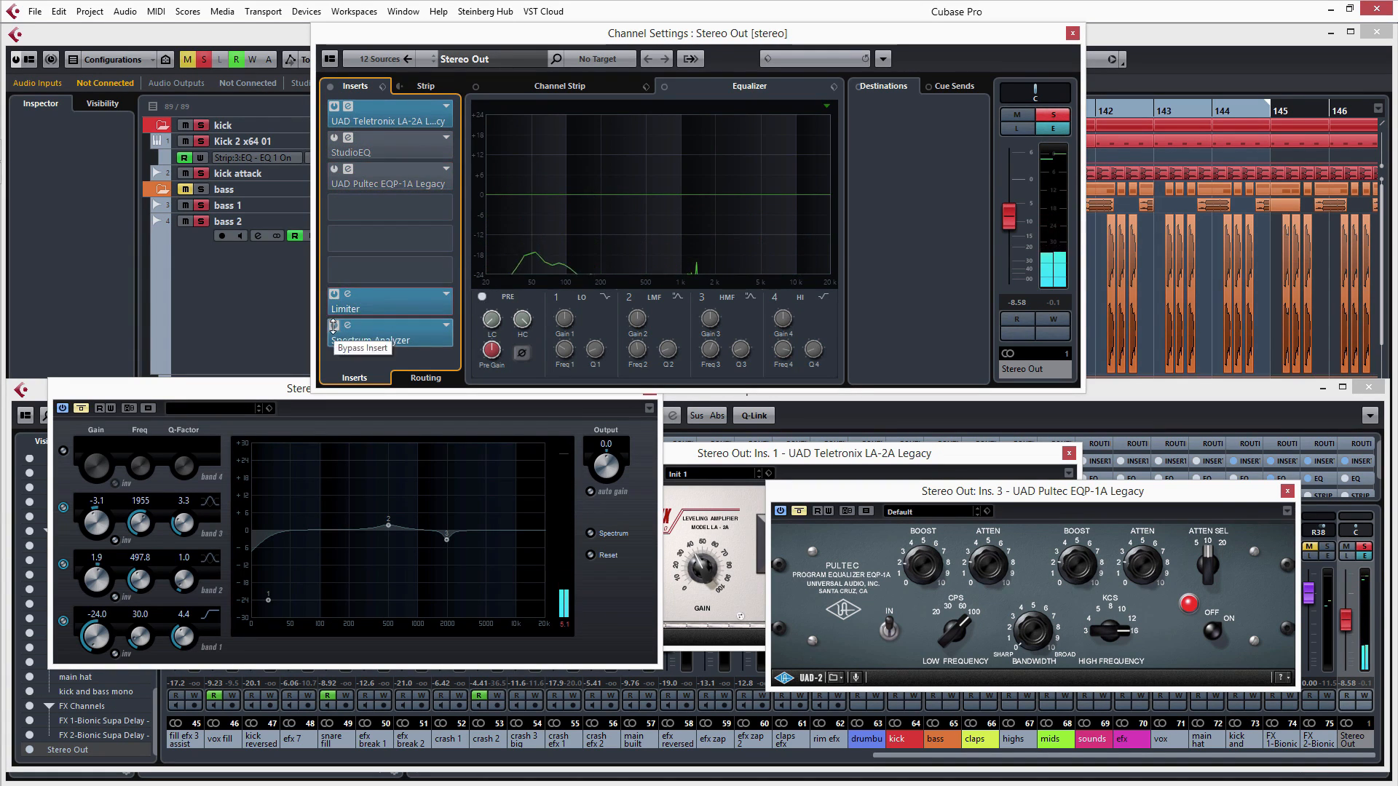
left_click(334, 325)
left_click(333, 292)
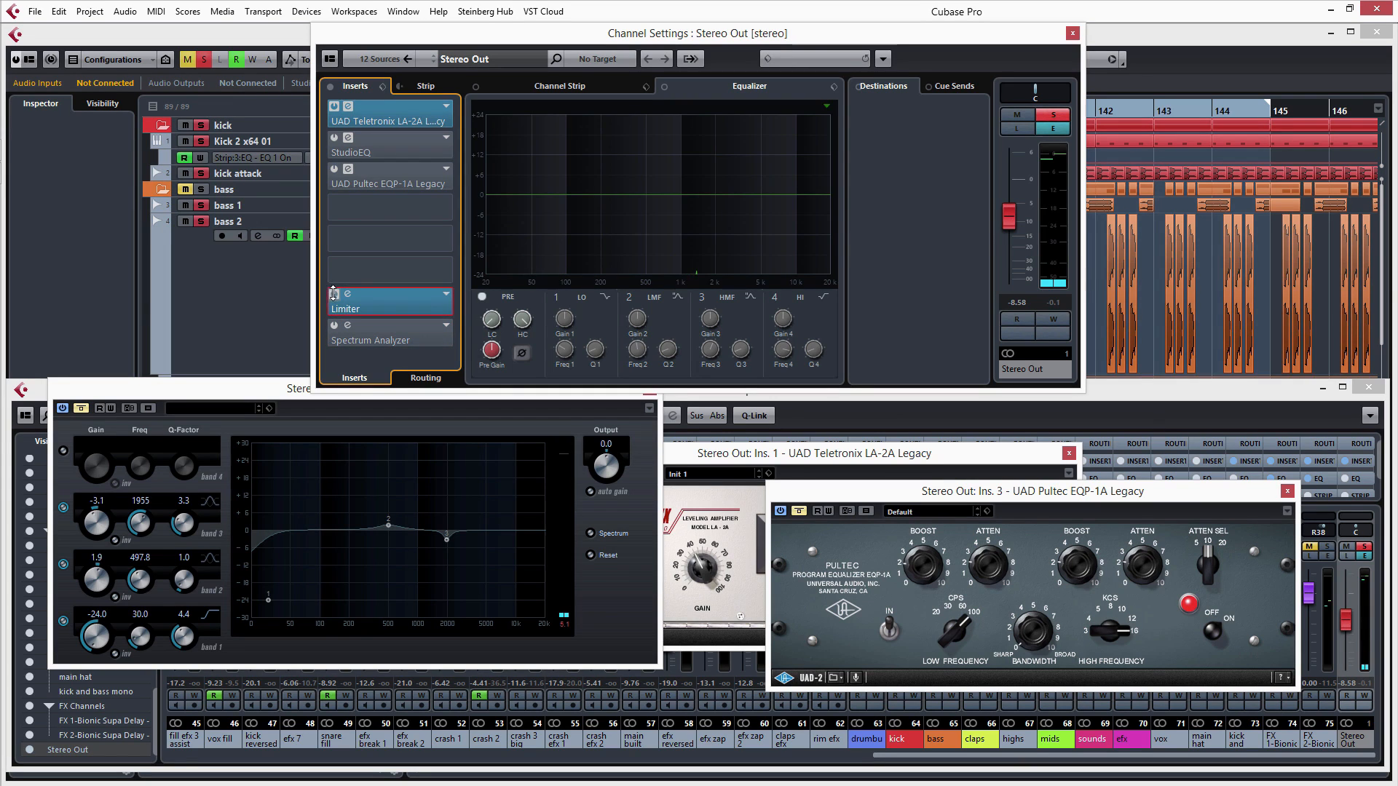
left_click(333, 292)
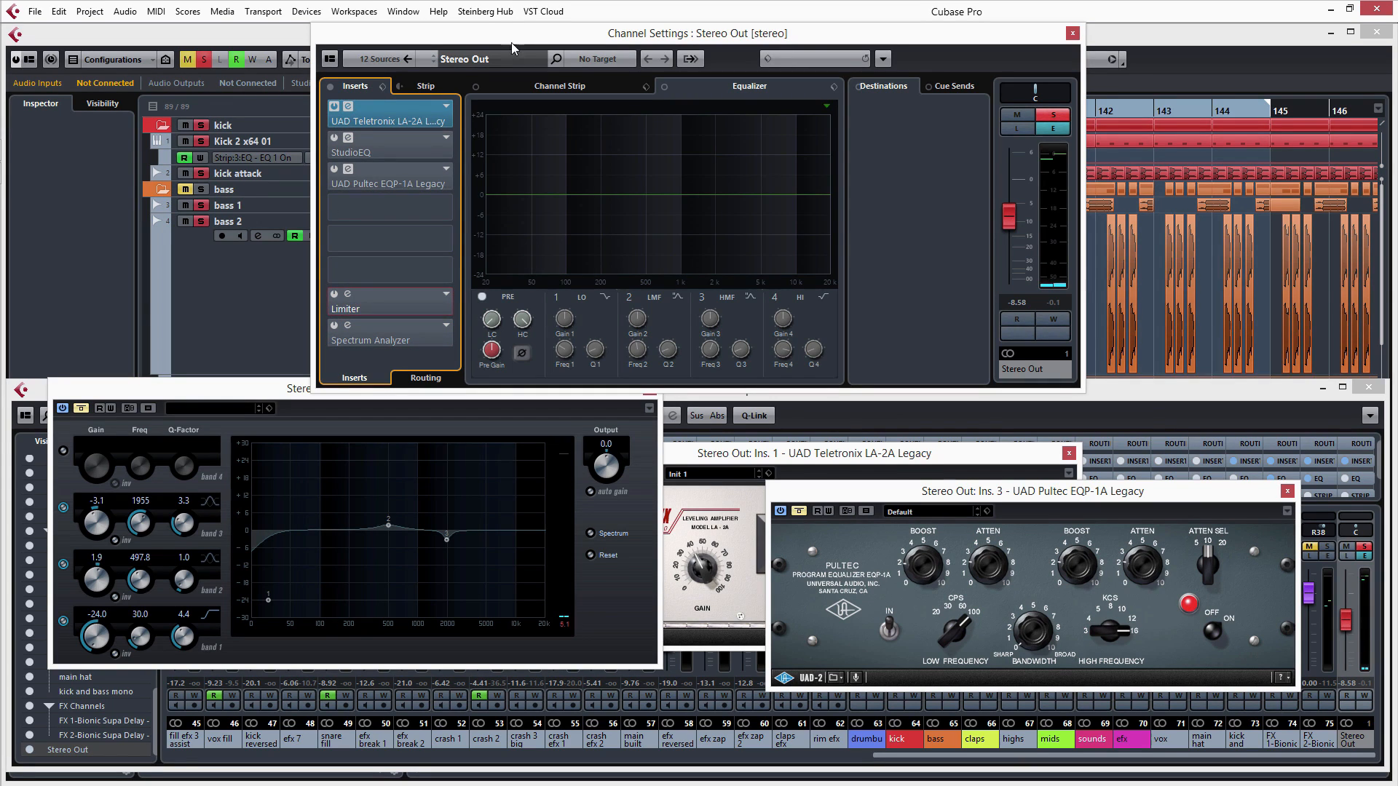
left_click(335, 108)
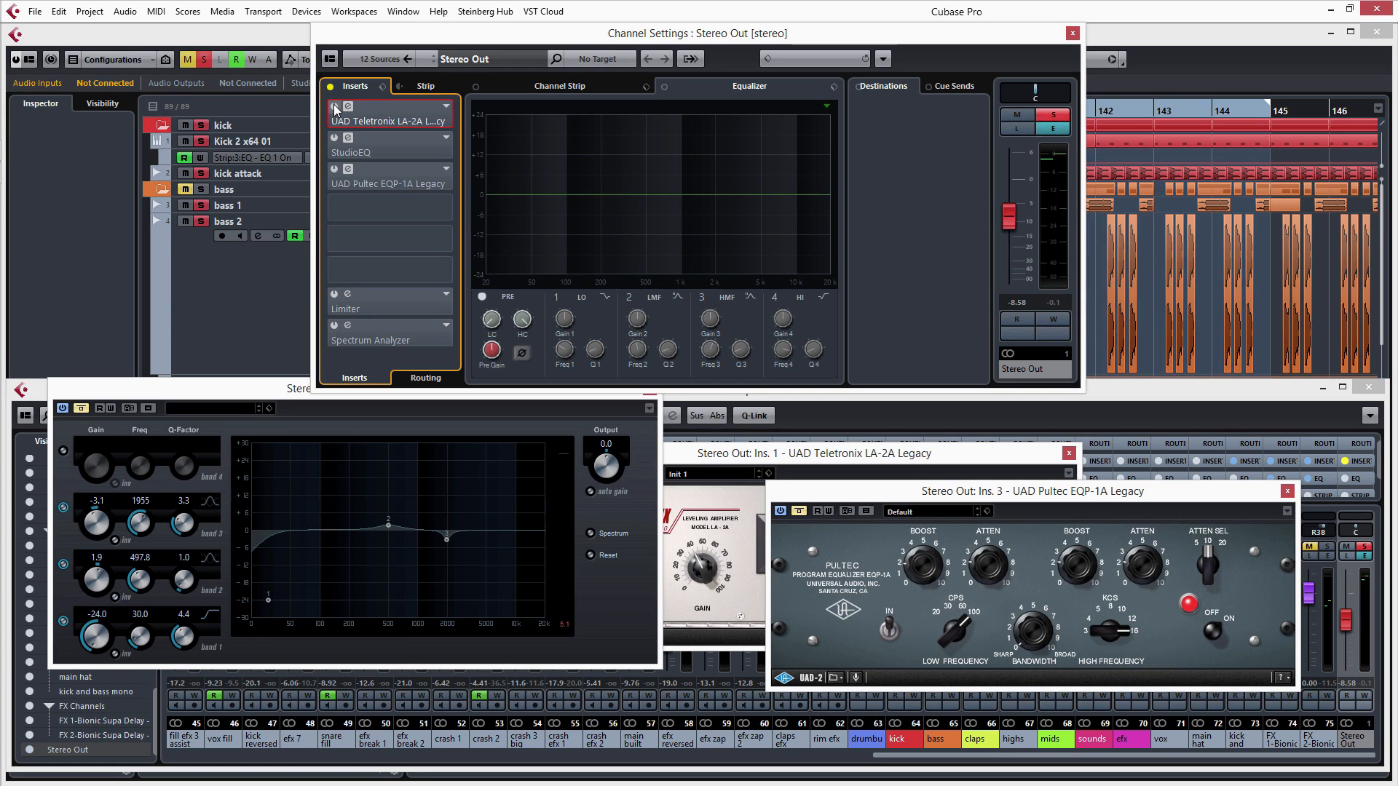
- Rearrange the LA-2A and Pultec EQP-1A editor windows one above the other so they do not overlap
left_click(837, 453)
left_click_drag(837, 453, 1048, 293)
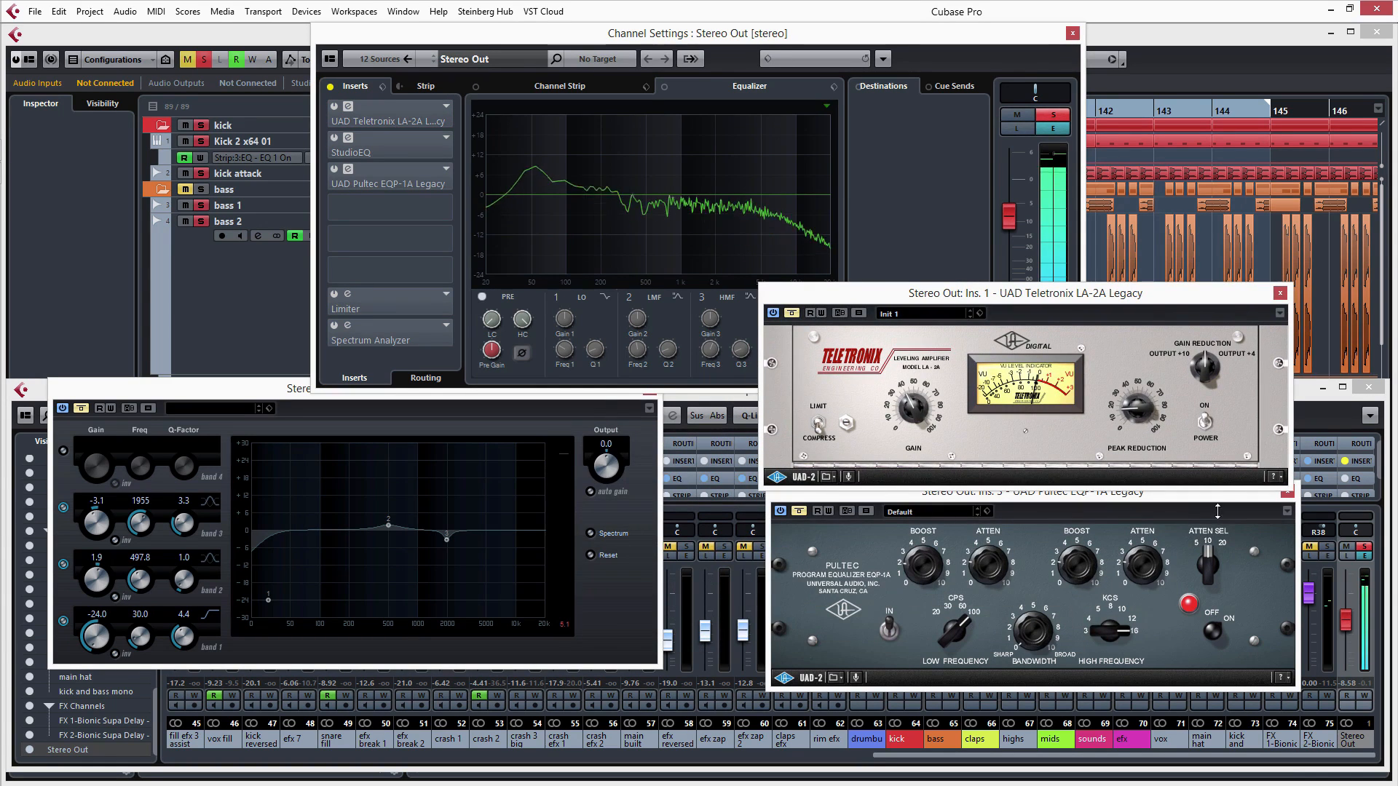
left_click_drag(1213, 497, 1195, 538)
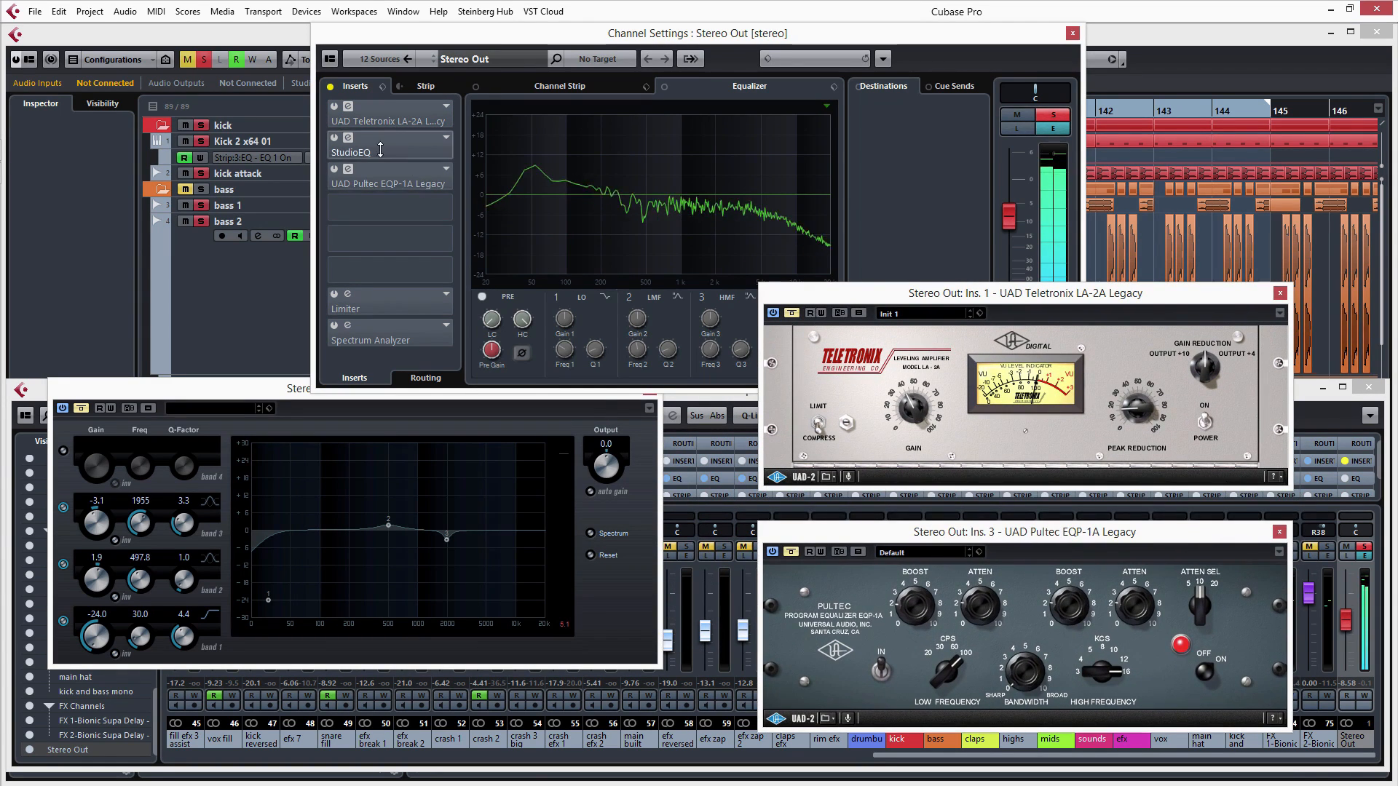
- Take the LA-2A out of bypass and switch the StudioEQ bypass off and on to compare, leaving both inserts active
left_click(790, 313)
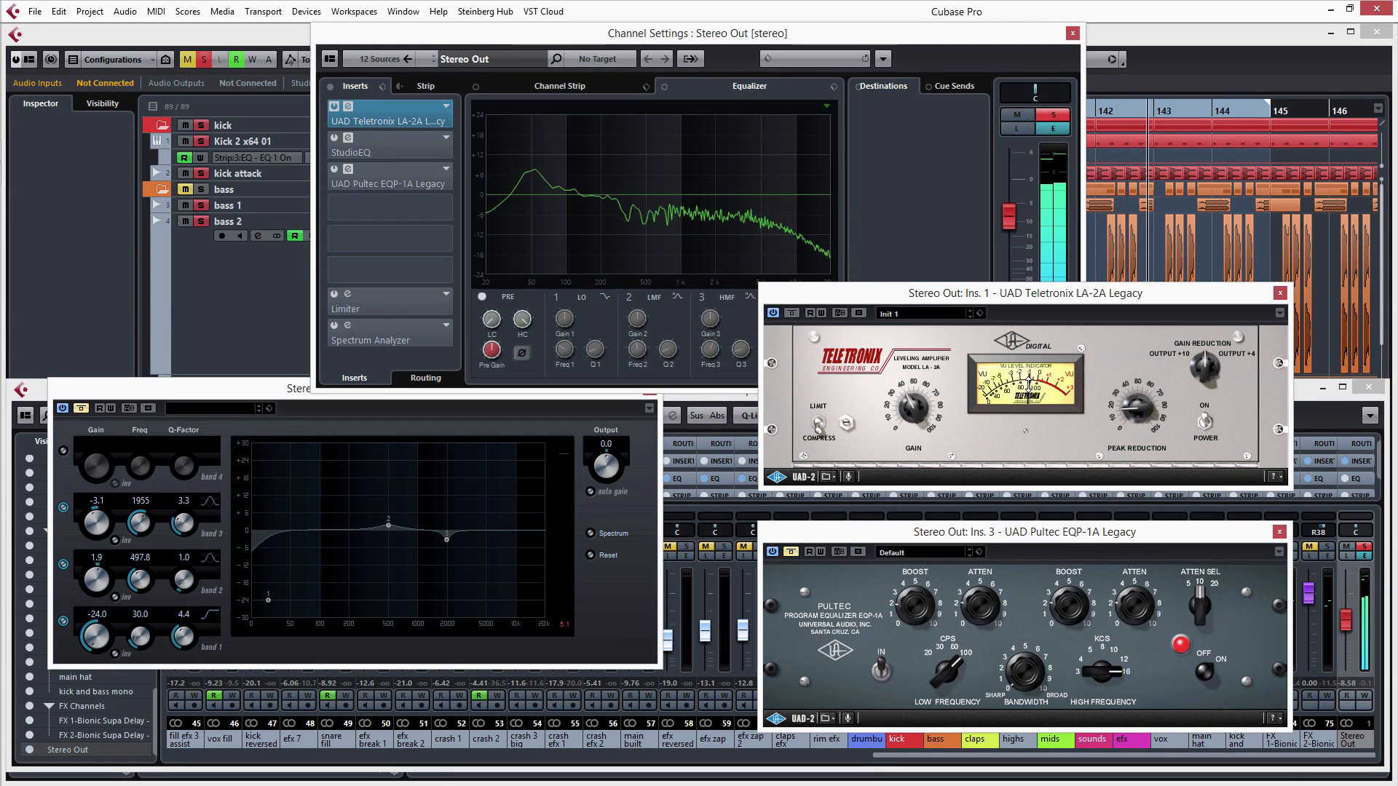
left_click(81, 410)
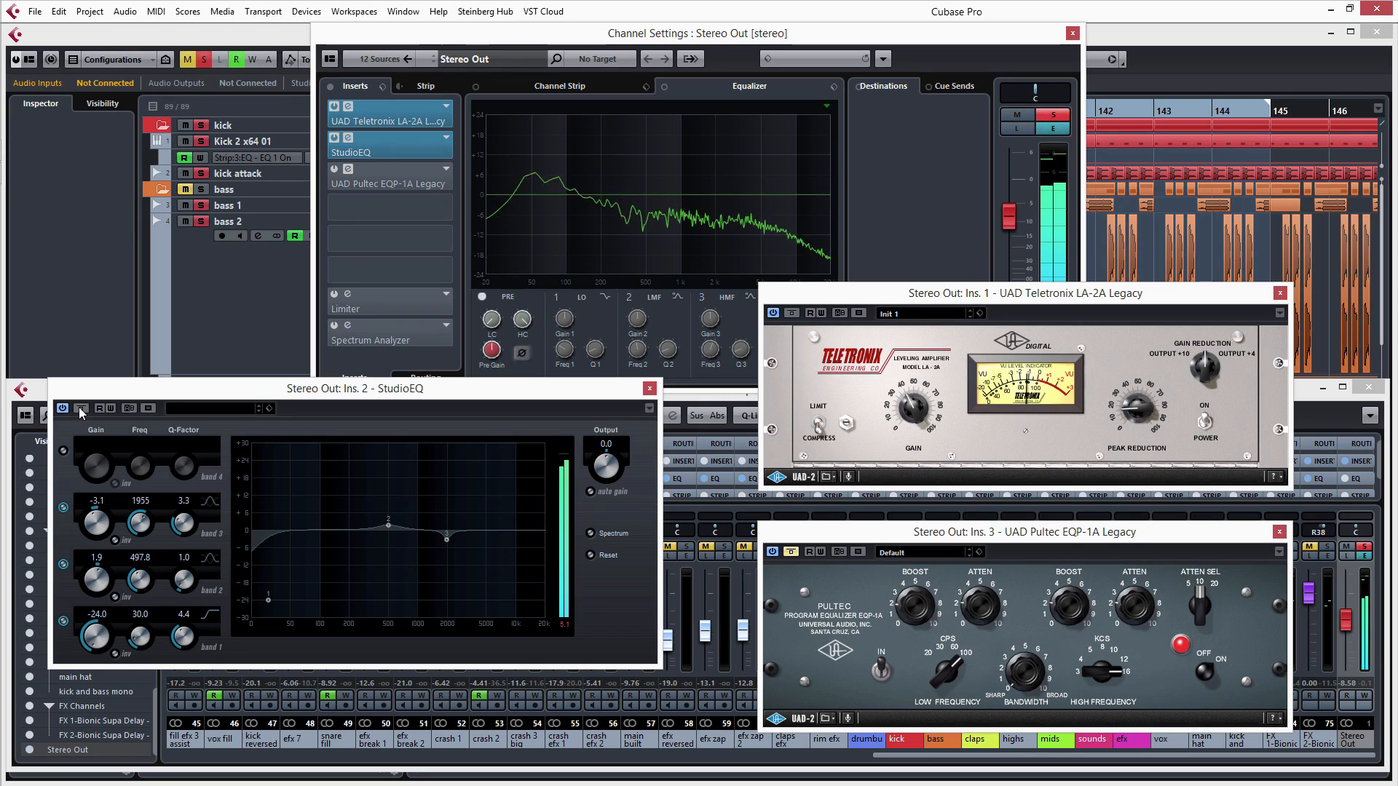
left_click(80, 410)
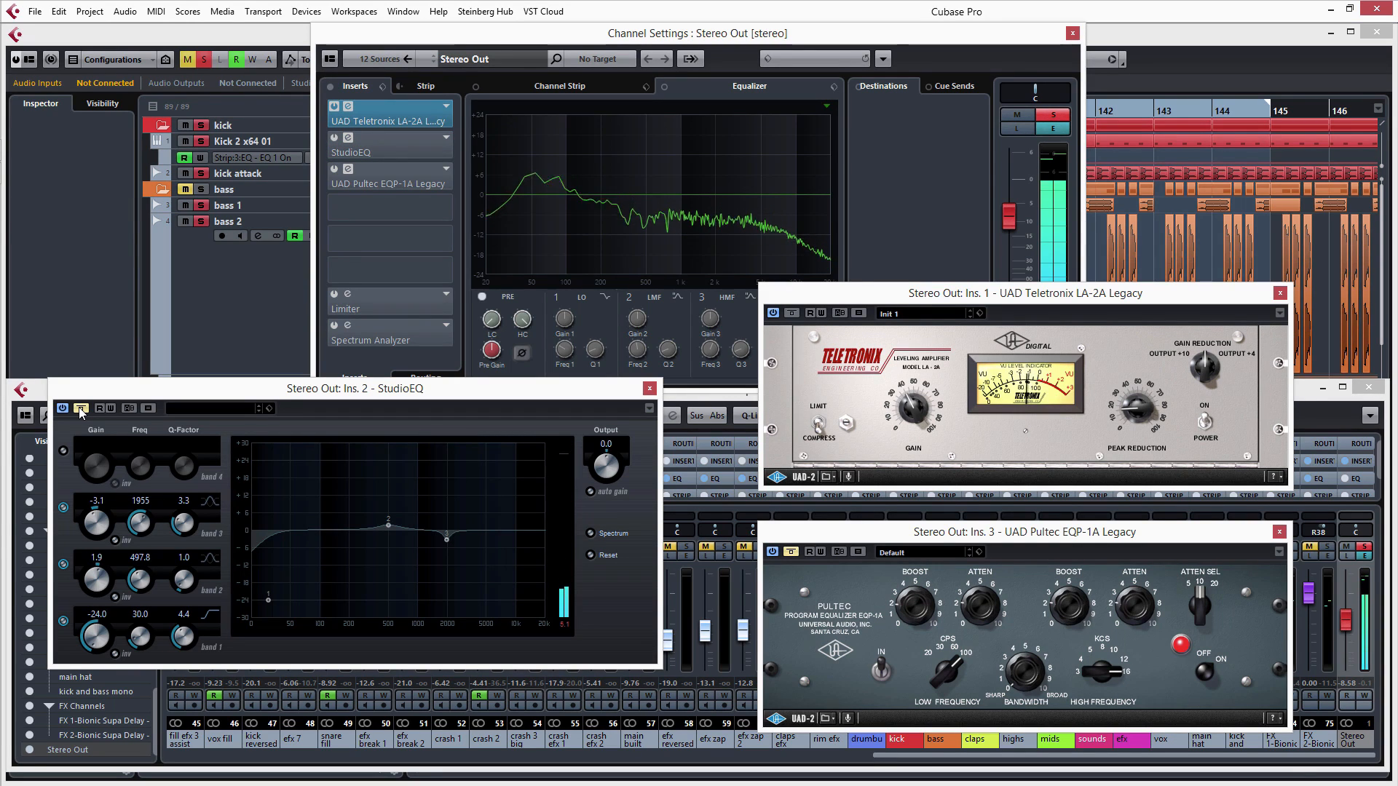
left_click(81, 410)
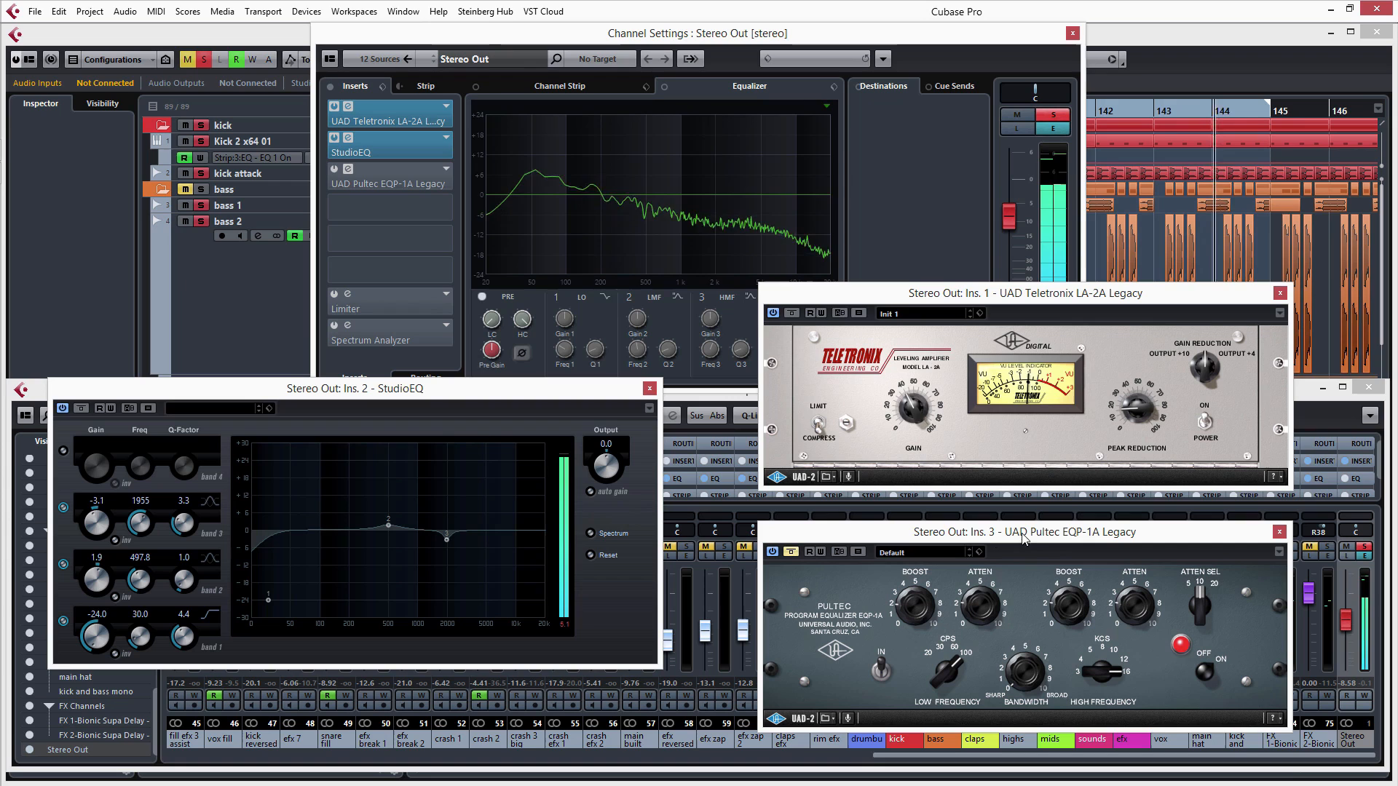
- Switch the bypass of the Pultec EQP-1A insert off and on to compare the sound, leaving the effect active
left_click(791, 553)
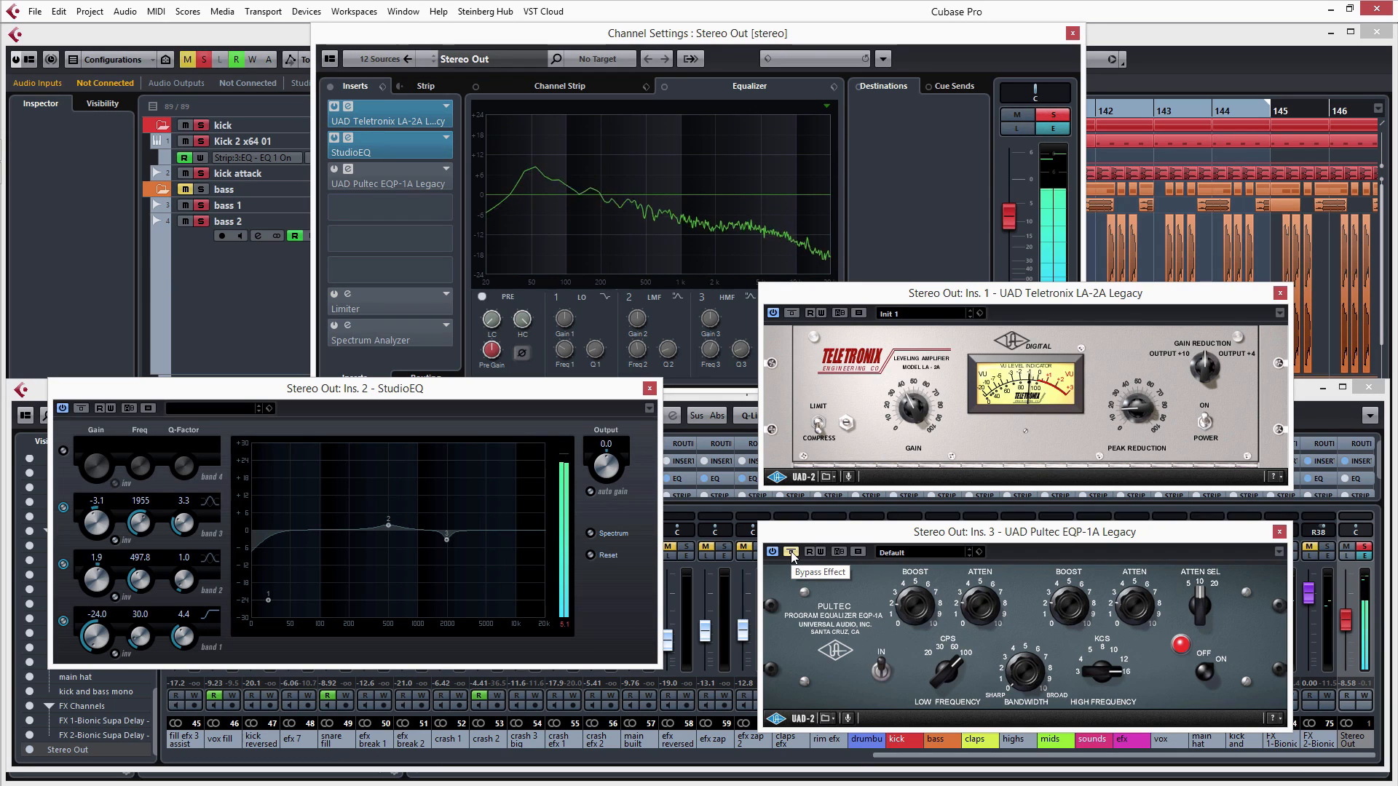
left_click(791, 553)
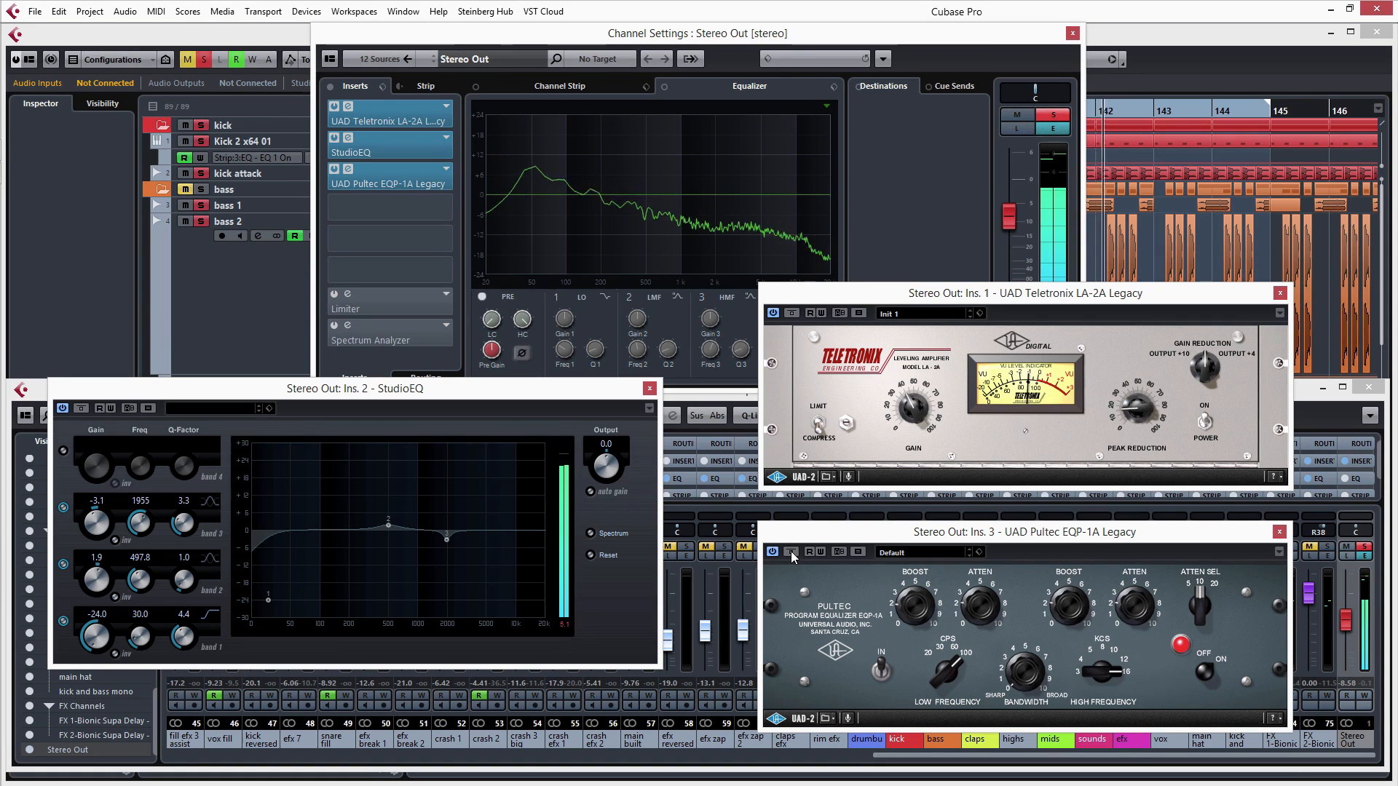
left_click(793, 554)
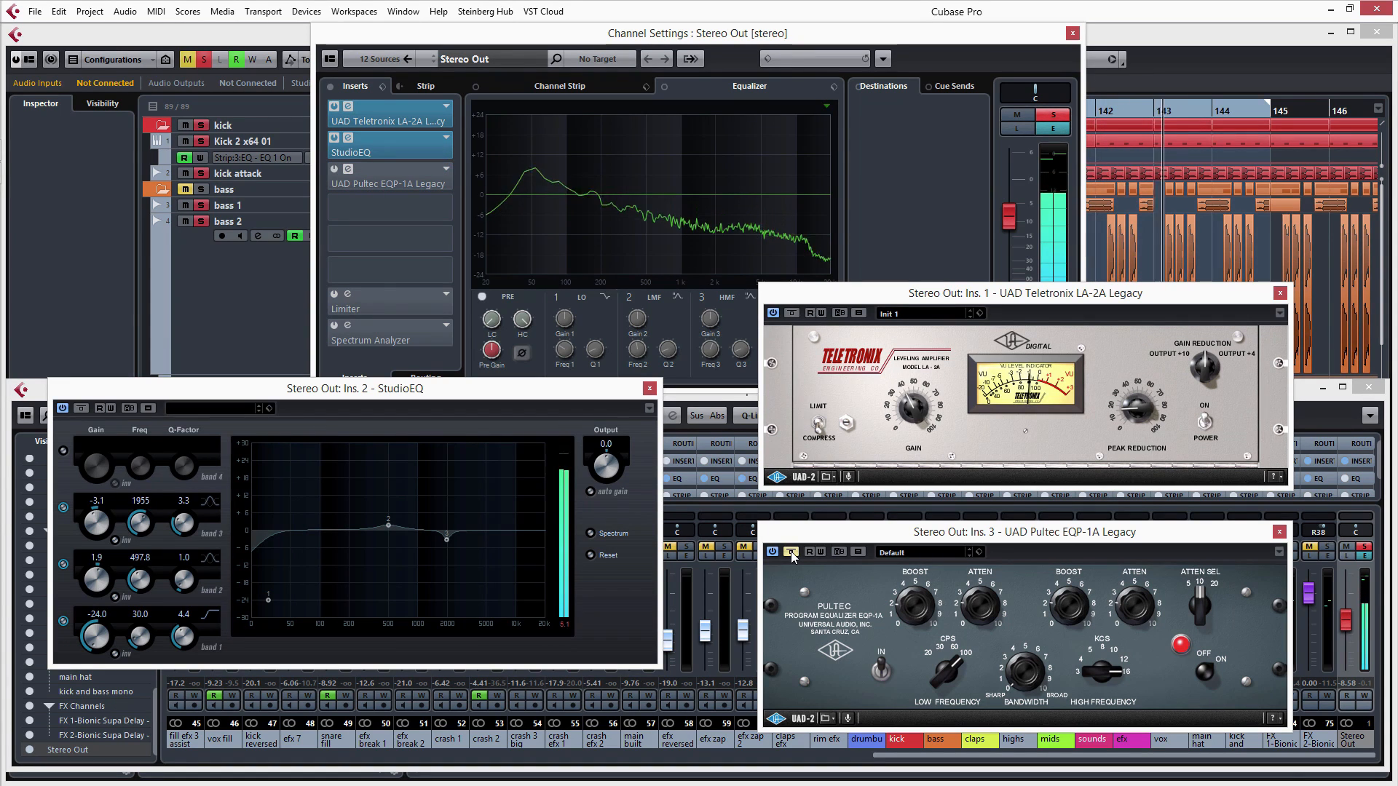
left_click(791, 553)
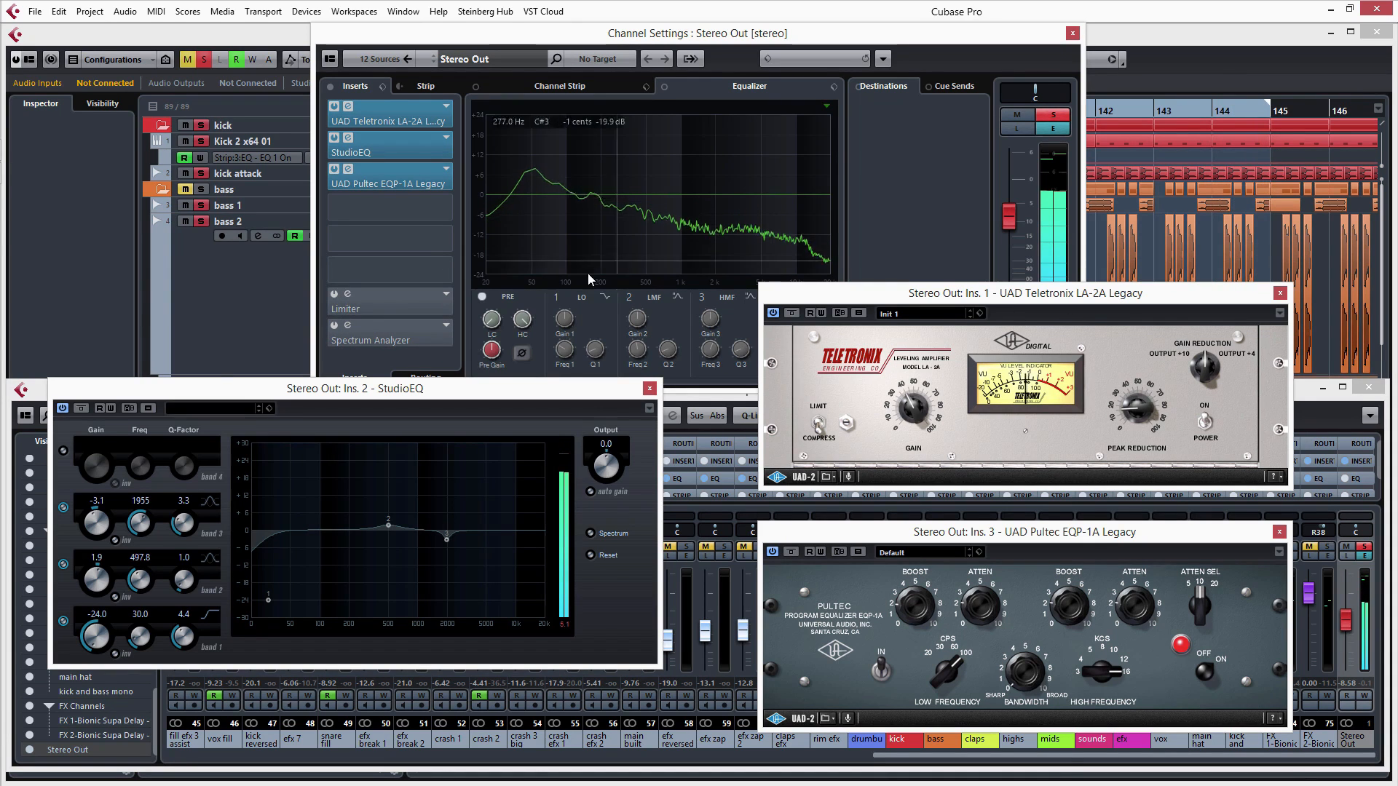
- Open the Limiter editor of the Stereo Out and switch its bypass off and on to compare, leaving the Limiter active
left_click(346, 295)
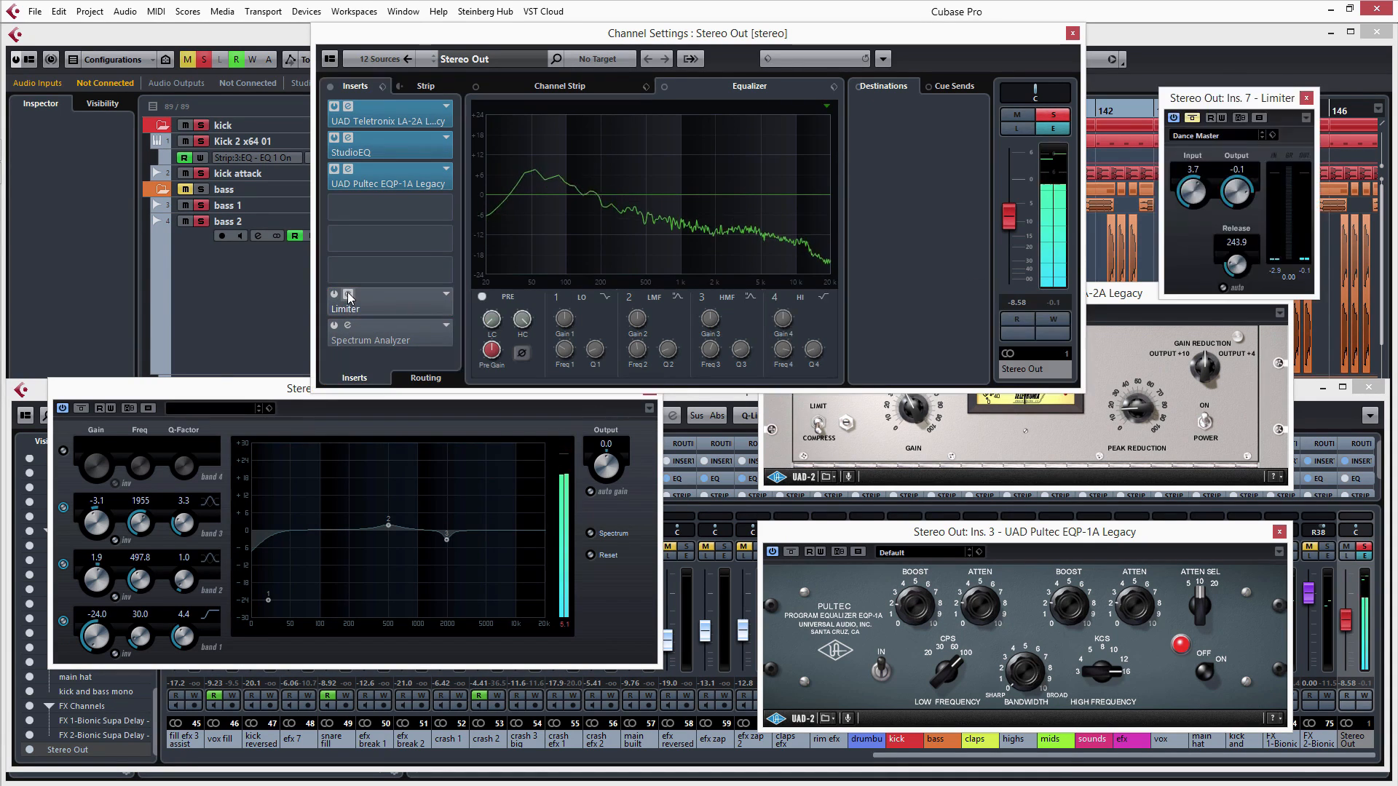
left_click(1192, 118)
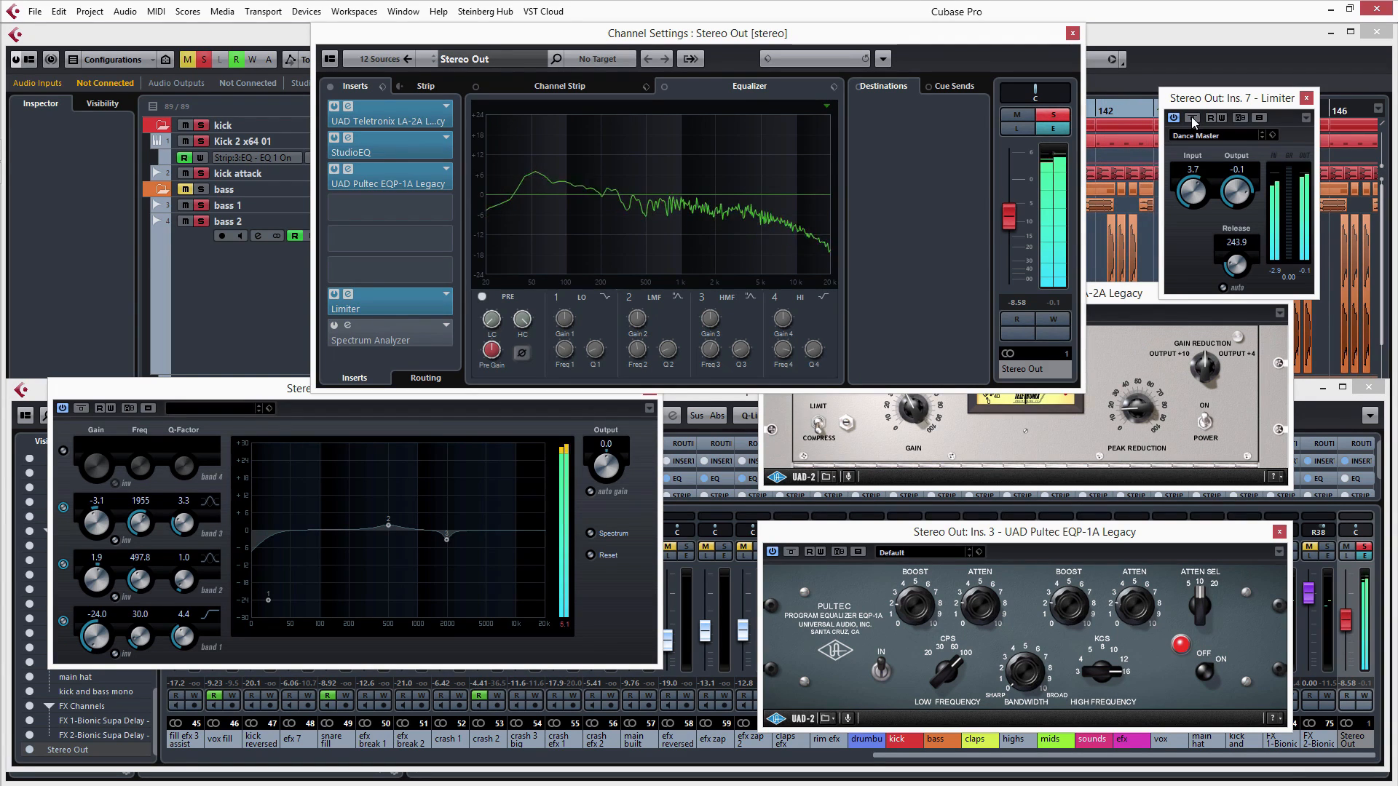
left_click(1193, 118)
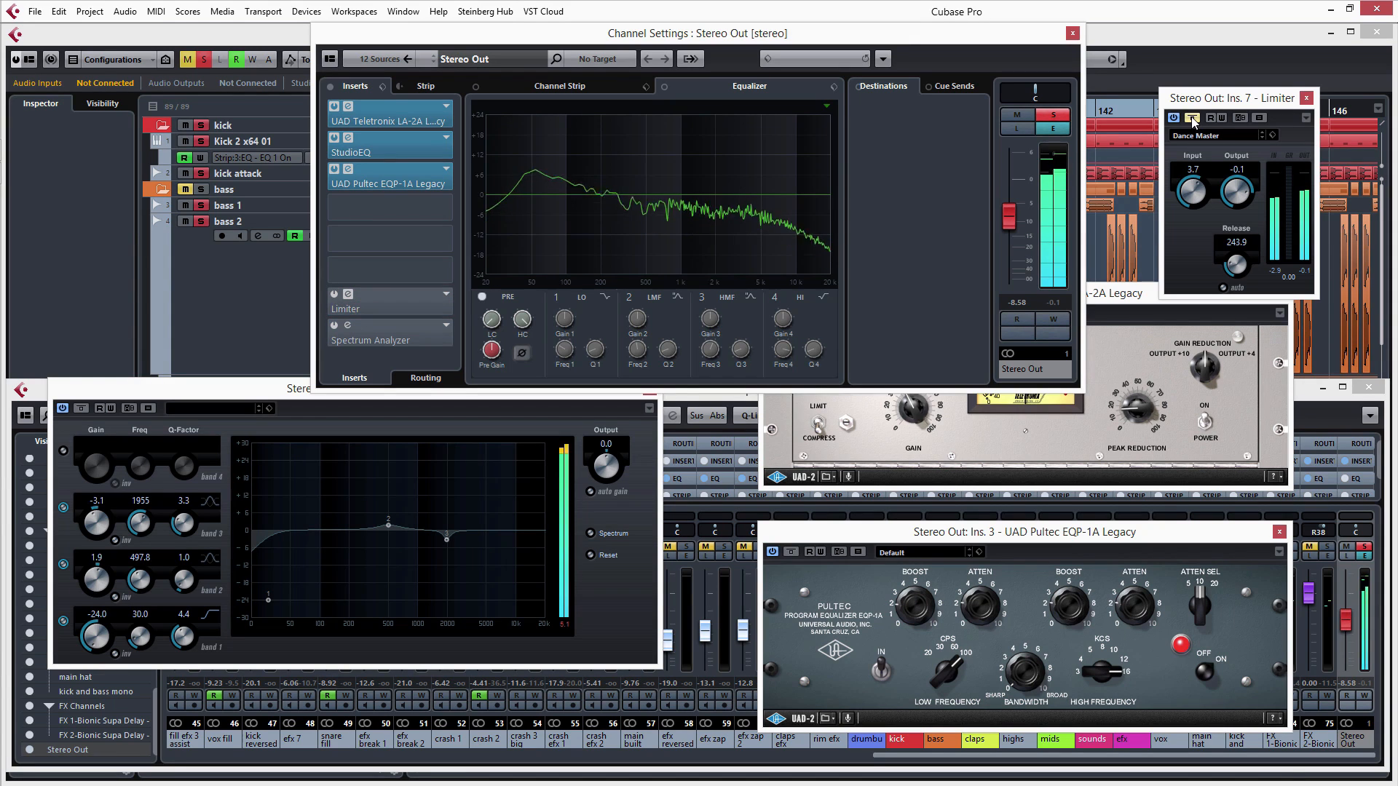
left_click(1193, 118)
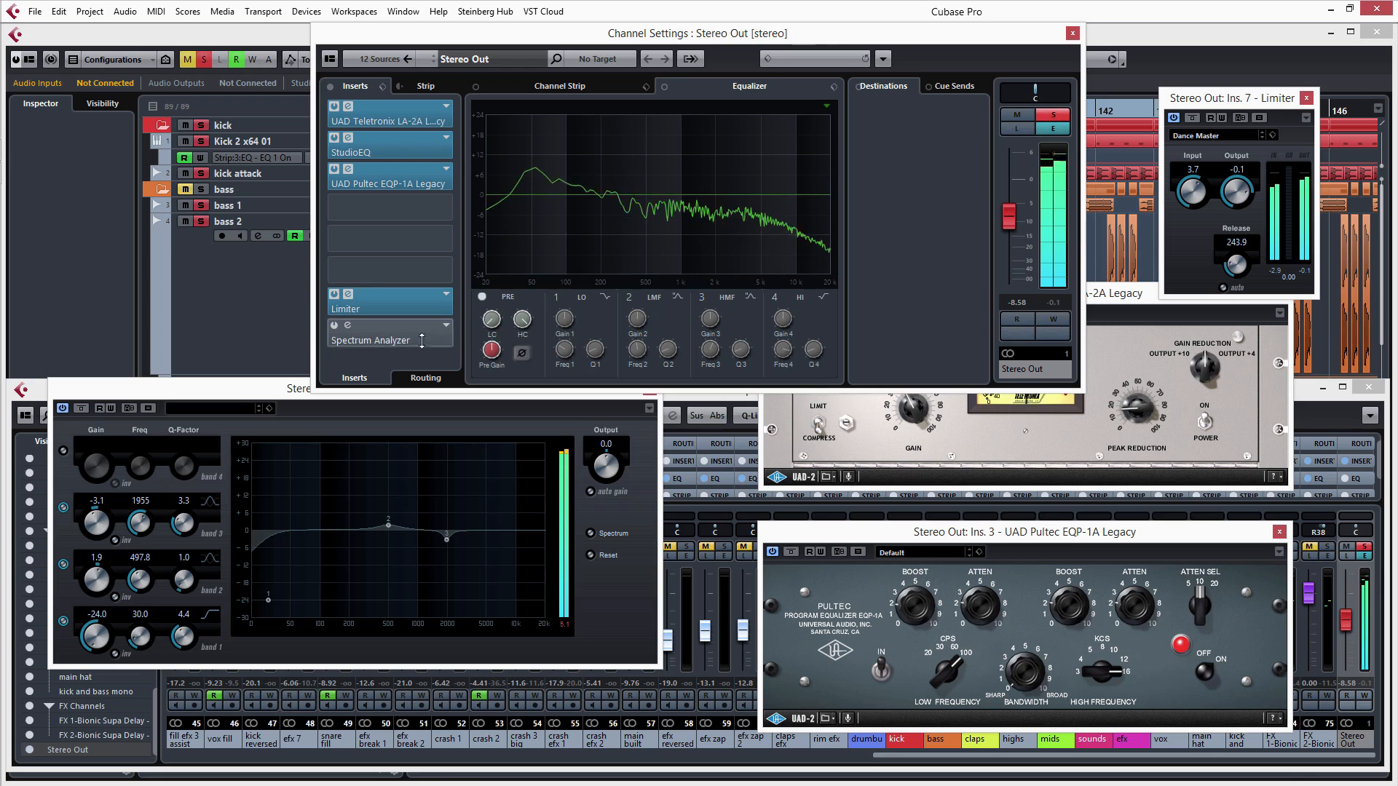
- Reactivate the Spectrum Analyzer insert of the Stereo Out, examine the frequency spectrum in its editor and close that editor
left_click(333, 325)
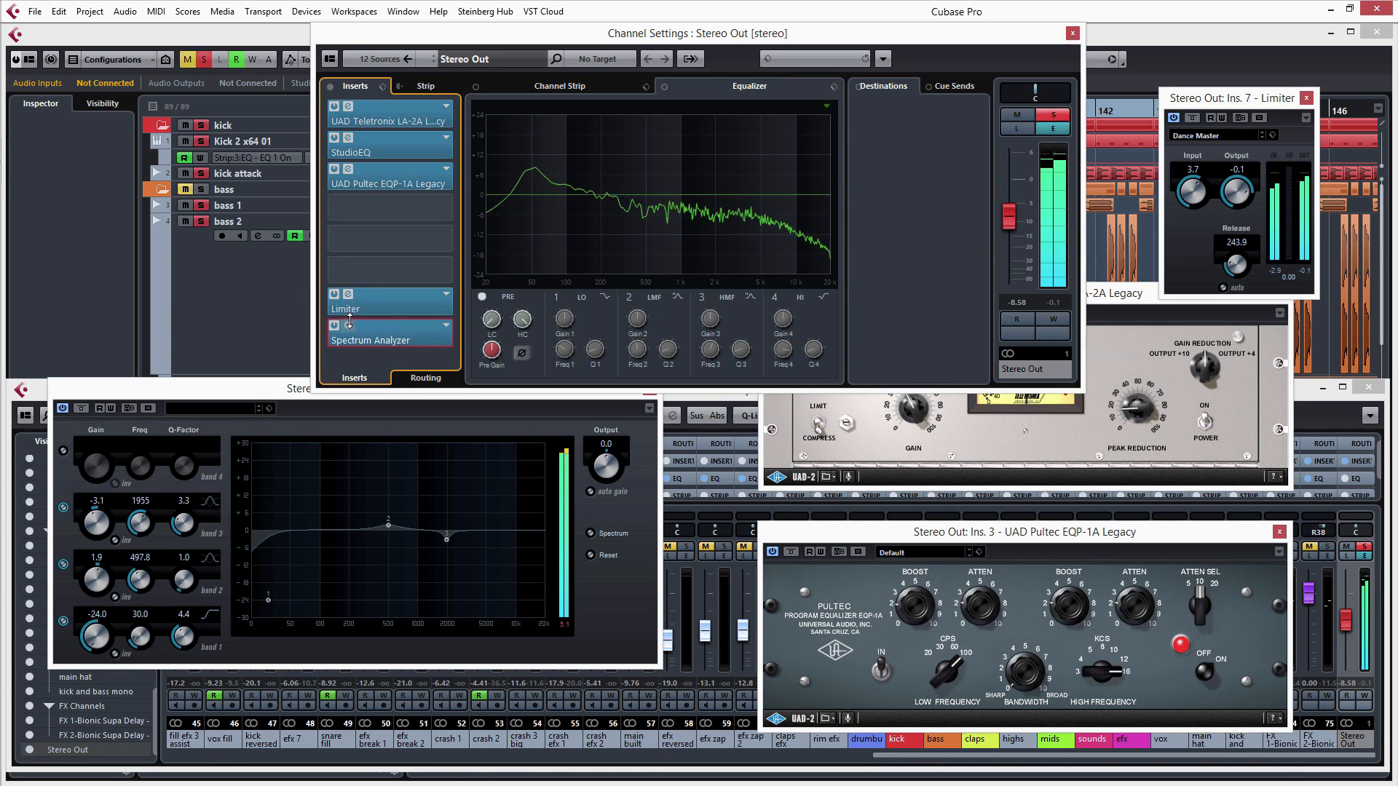
left_click(348, 324)
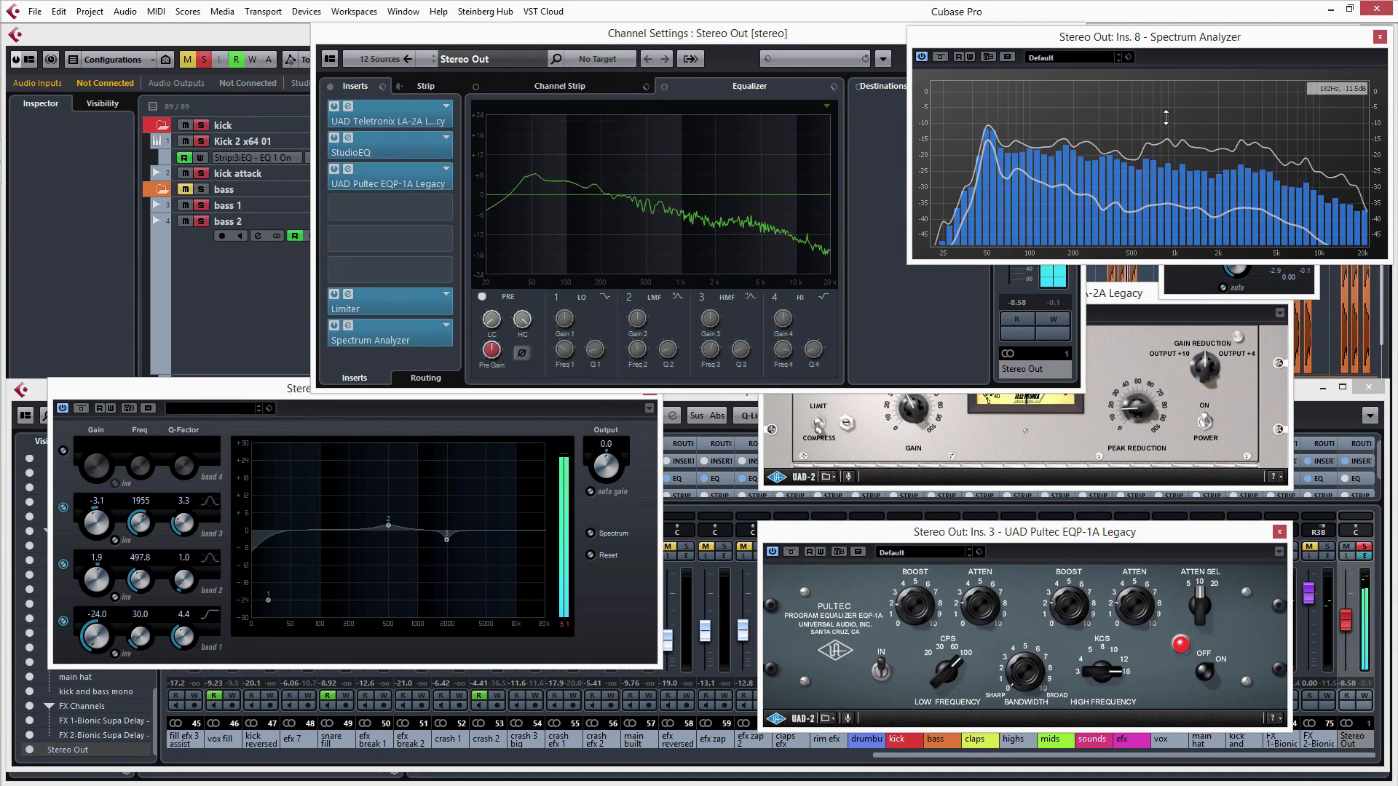
left_click(1379, 37)
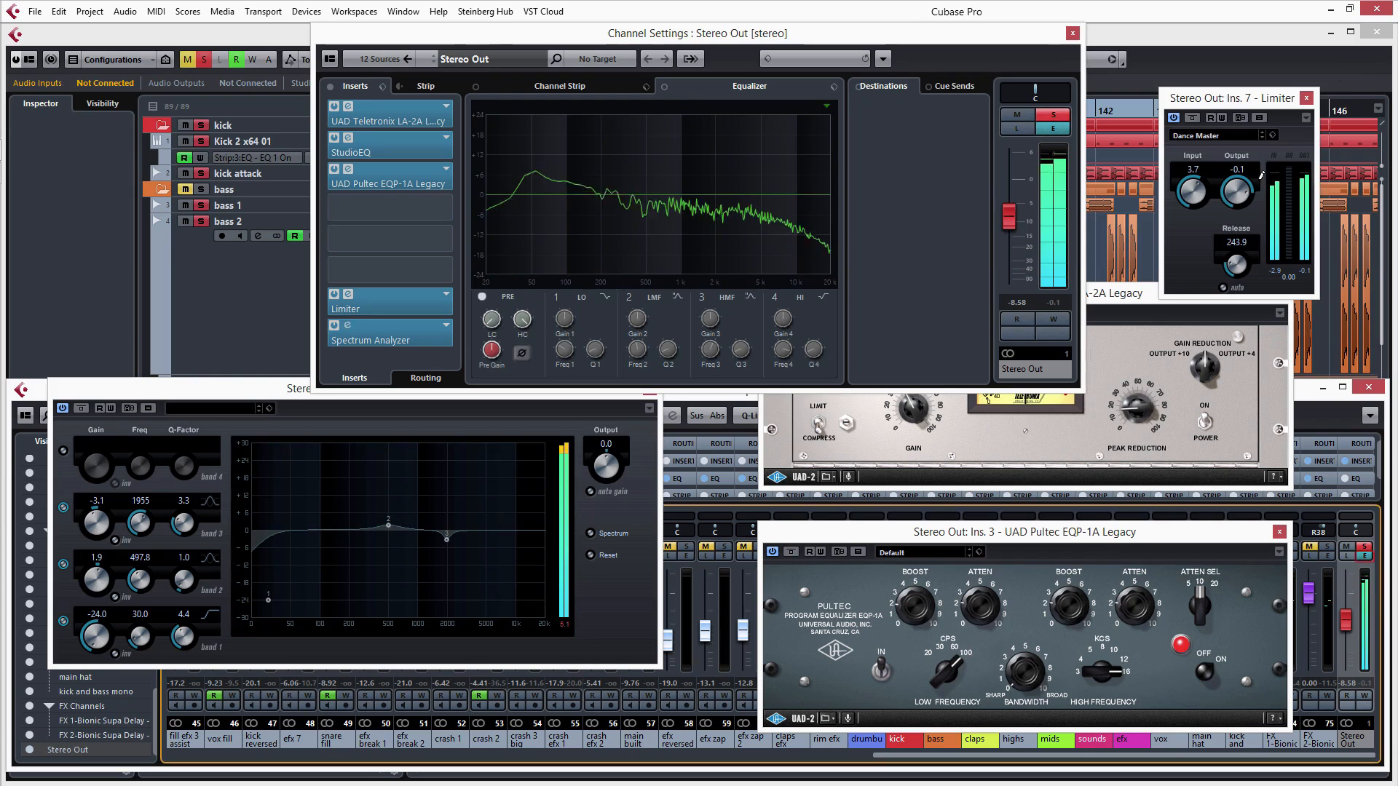
- Close the Limiter, LA-2A, Pultec EQP-1A and StudioEQ editors and the Stereo Out channel settings window
left_click(1306, 97)
left_click(1289, 293)
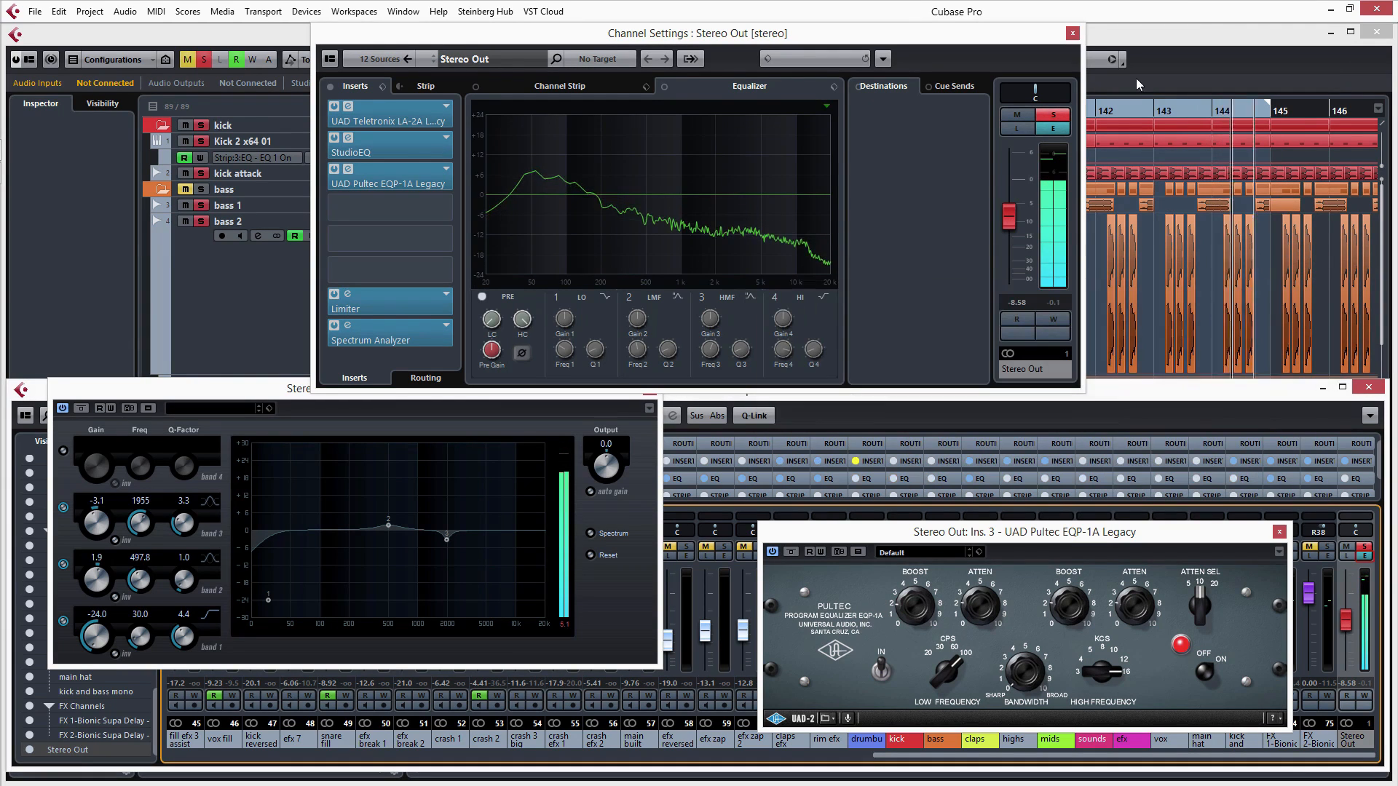
left_click(1072, 33)
left_click(1279, 531)
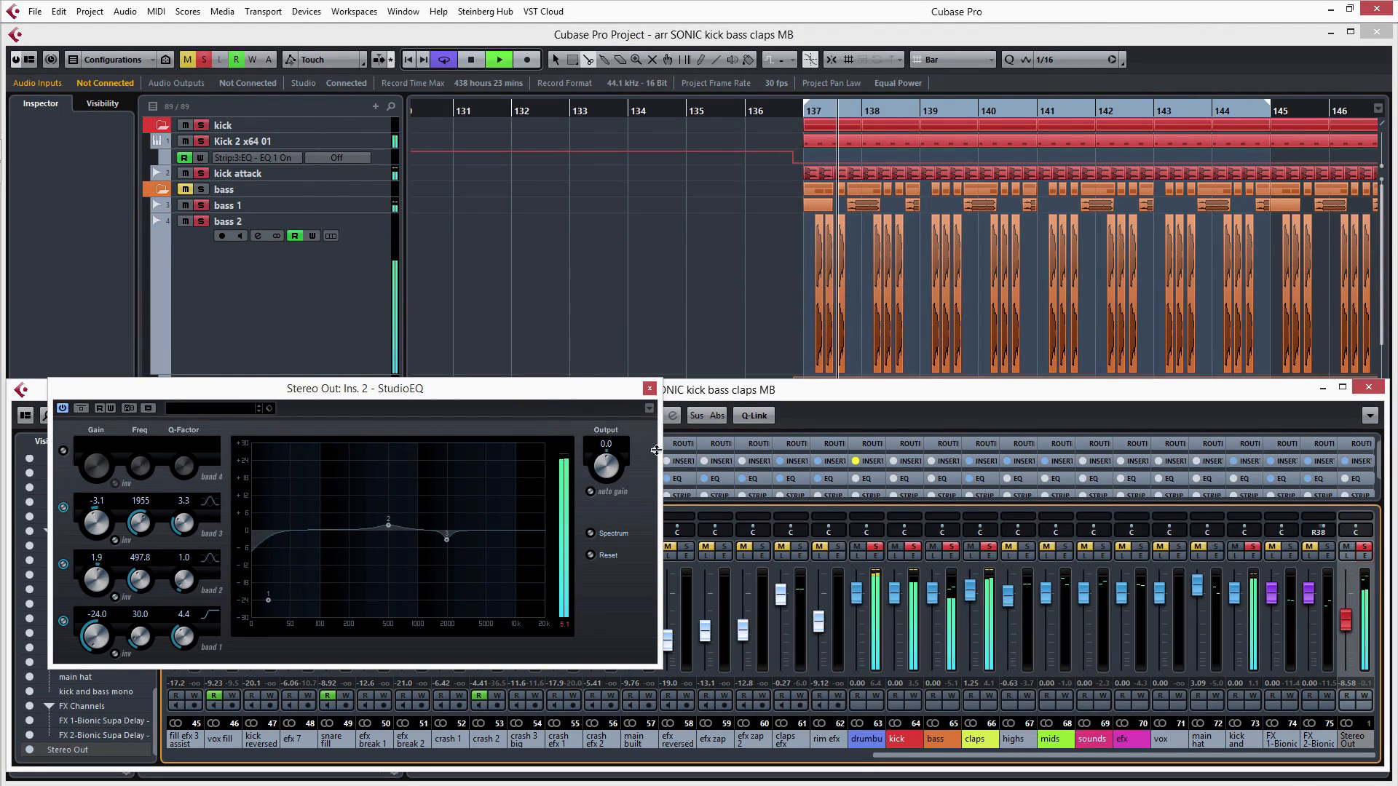
left_click(648, 388)
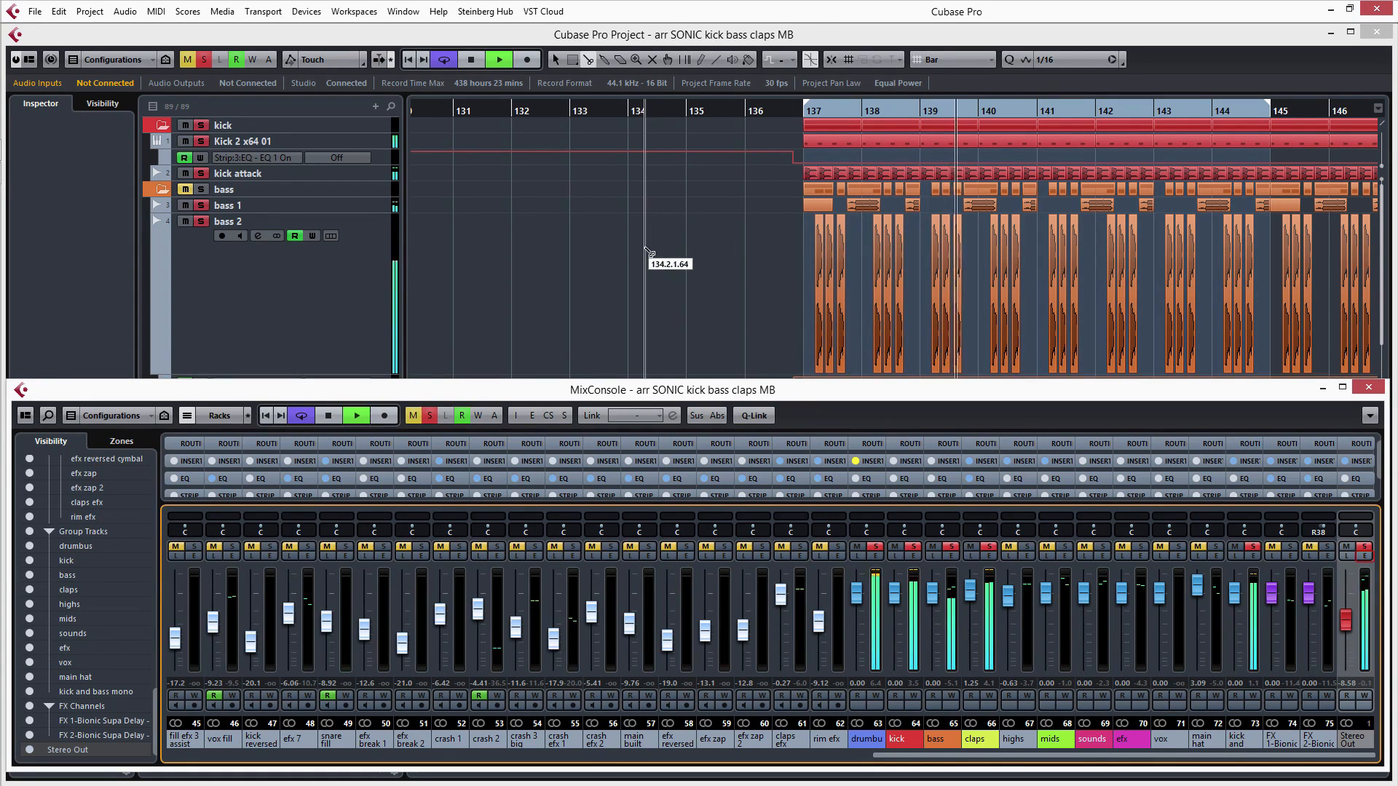